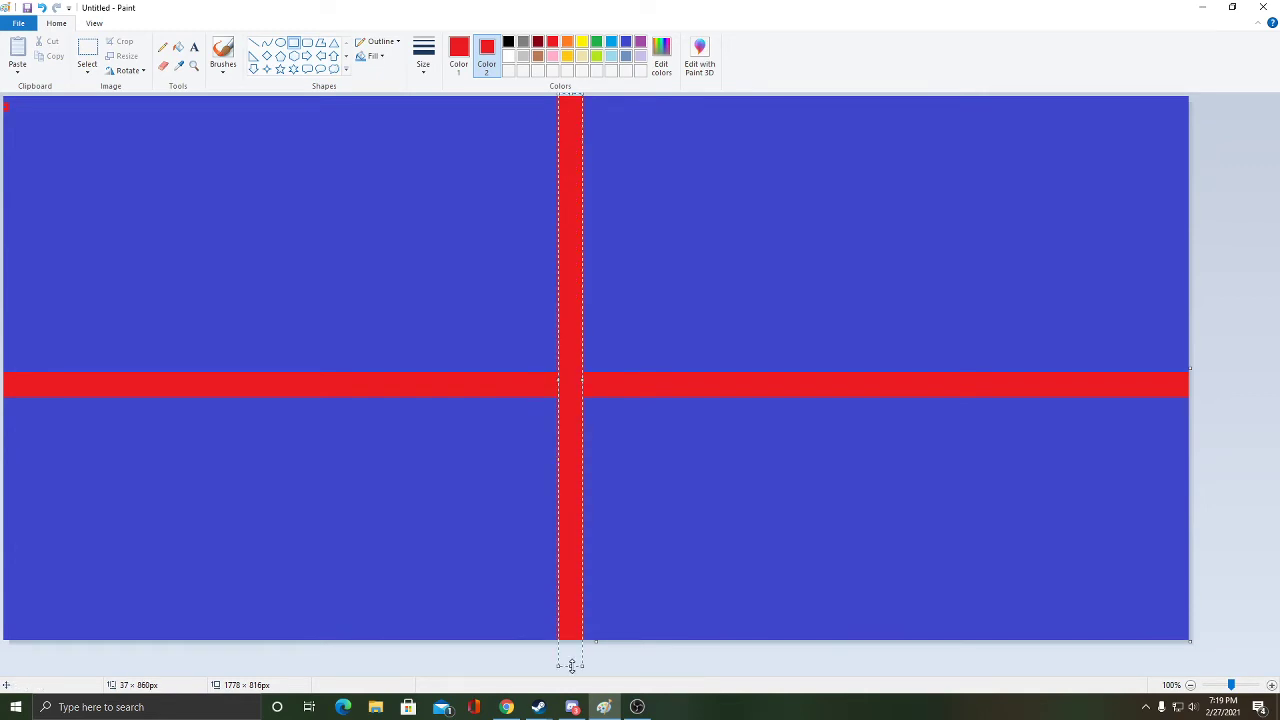
# Keep the vertical bar's fill red and add small red line marks at the canvas's upper-left edge
pyautogui.click(509, 56)
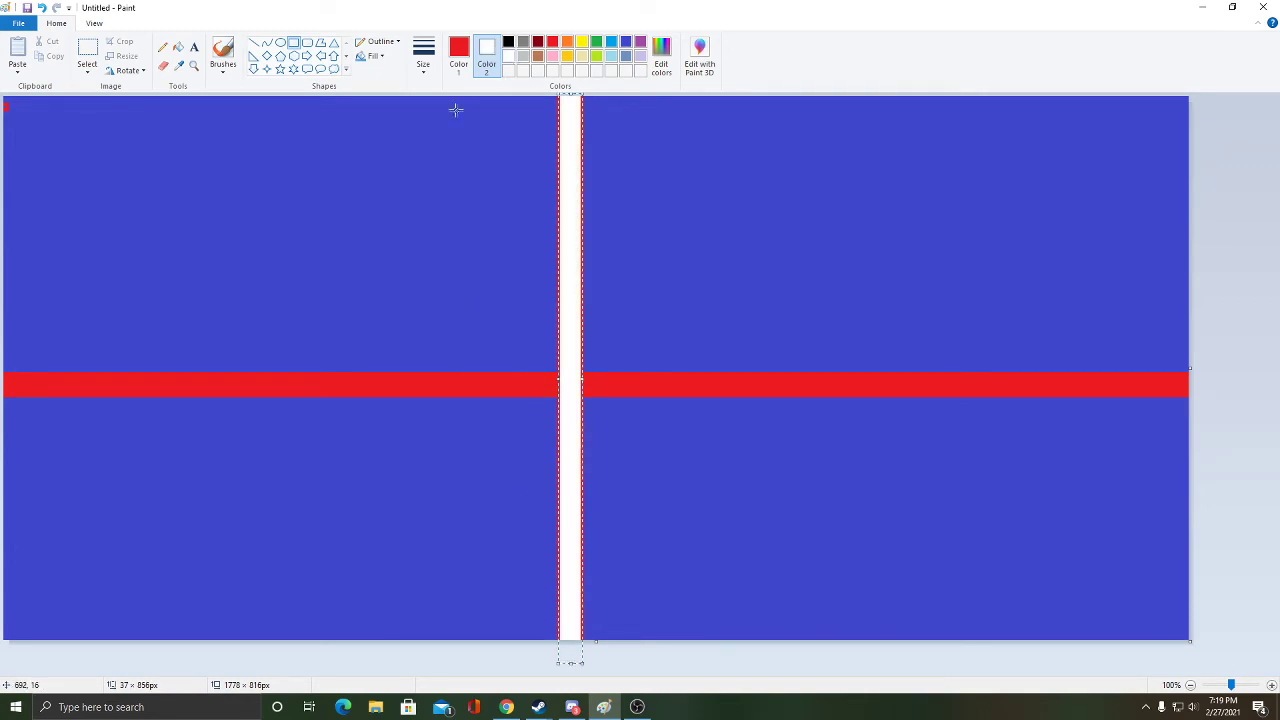
pyautogui.click(552, 42)
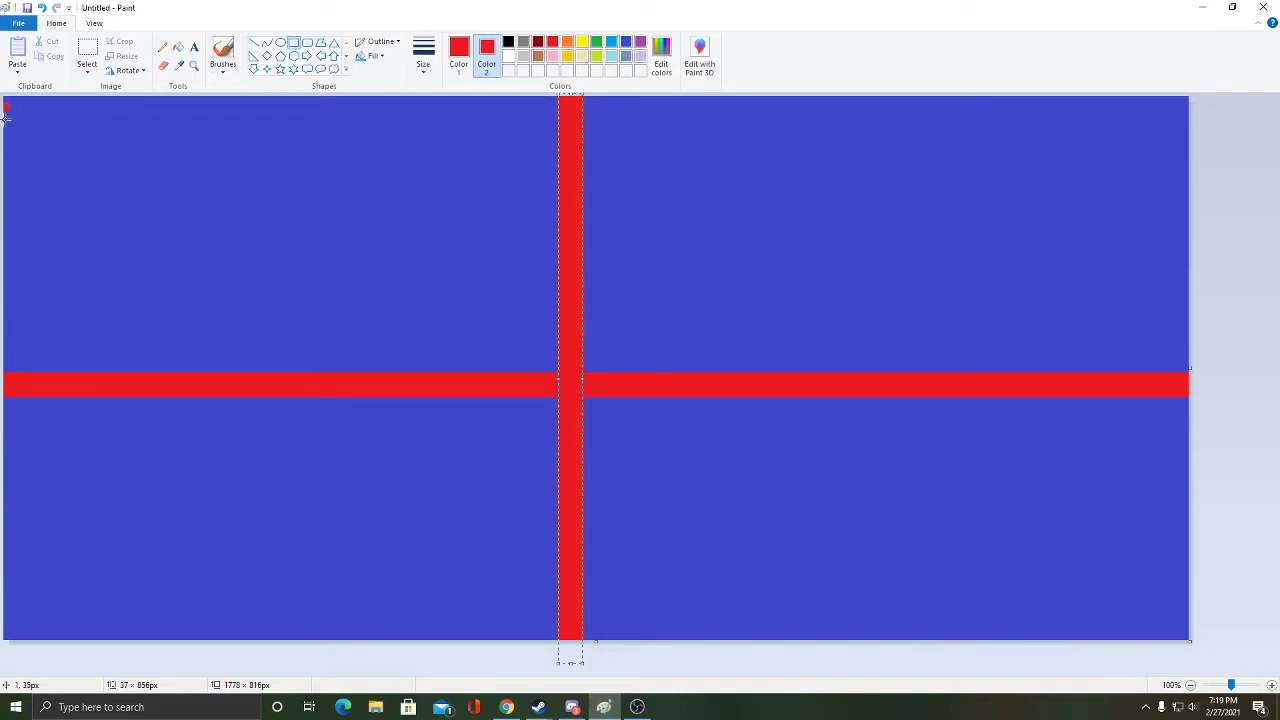
pyautogui.moveTo(5, 121)
pyautogui.mouseDown()
pyautogui.moveTo(405, 132)
pyautogui.moveTo(426, 194)
pyautogui.moveTo(777, 129)
pyautogui.moveTo(1066, 163)
pyautogui.moveTo(1213, 148)
pyautogui.moveTo(700, 163)
pyautogui.moveTo(586, 116)
pyautogui.moveTo(16, 126)
pyautogui.moveTo(5, 115)
pyautogui.mouseUp()
pyautogui.click(254, 43)
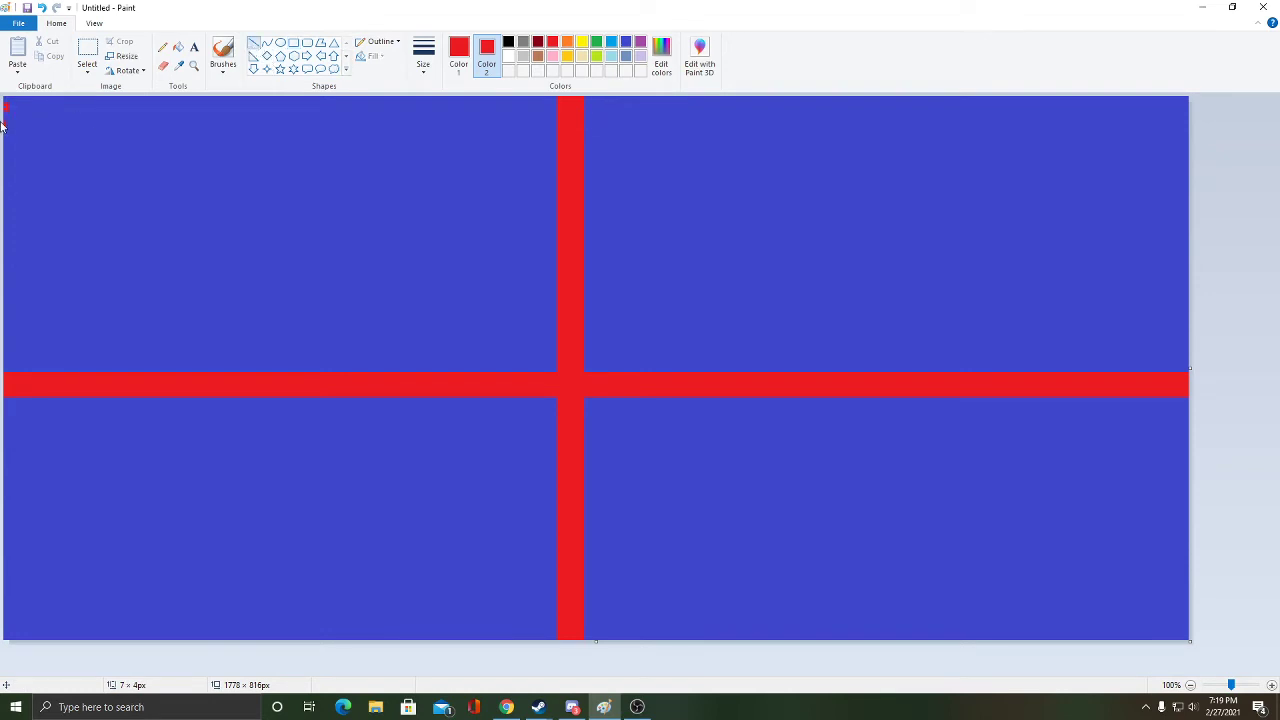
pyautogui.moveTo(5, 108)
pyautogui.mouseDown()
pyautogui.moveTo(657, 423)
pyautogui.moveTo(1137, 603)
pyautogui.moveTo(1170, 632)
pyautogui.moveTo(9, 113)
pyautogui.mouseUp()
# Set both colors to white and fill the whole red cross with white
pyautogui.click(510, 57)
pyautogui.click(458, 55)
pyautogui.click(510, 57)
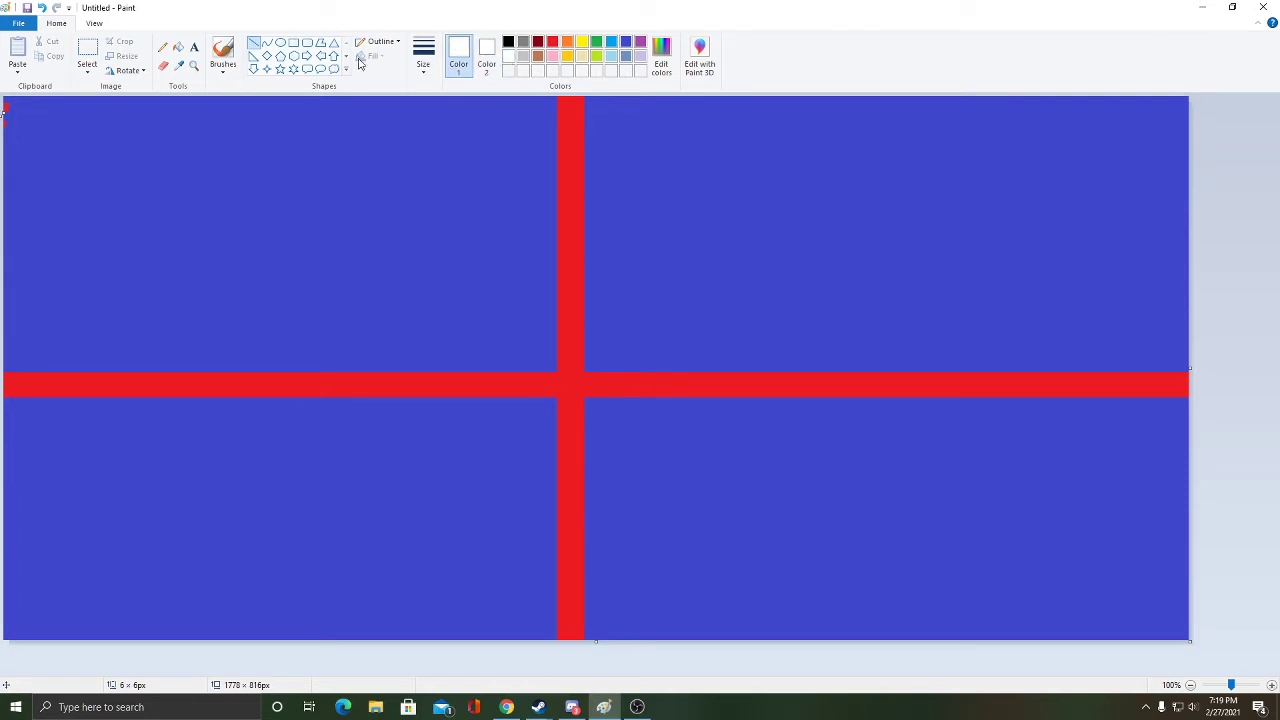
pyautogui.click(293, 43)
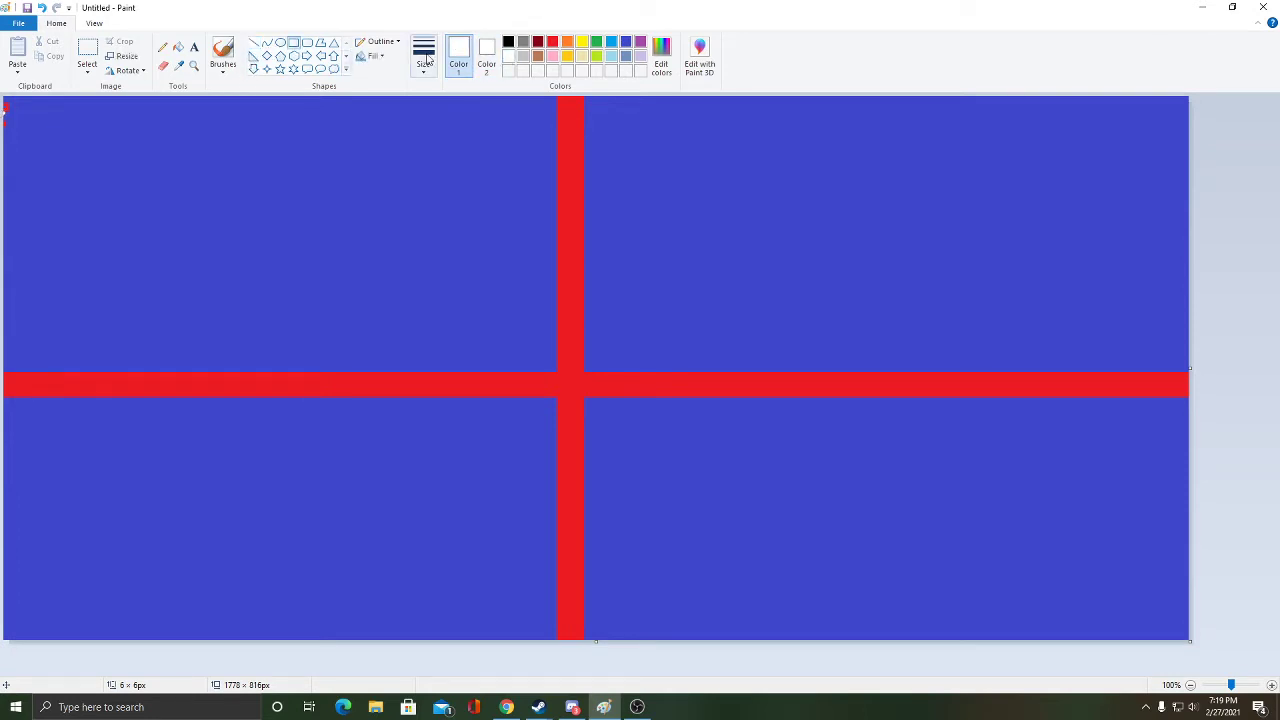
pyautogui.click(367, 66)
pyautogui.click(571, 194)
pyautogui.click(367, 66)
pyautogui.click(385, 103)
pyautogui.click(178, 47)
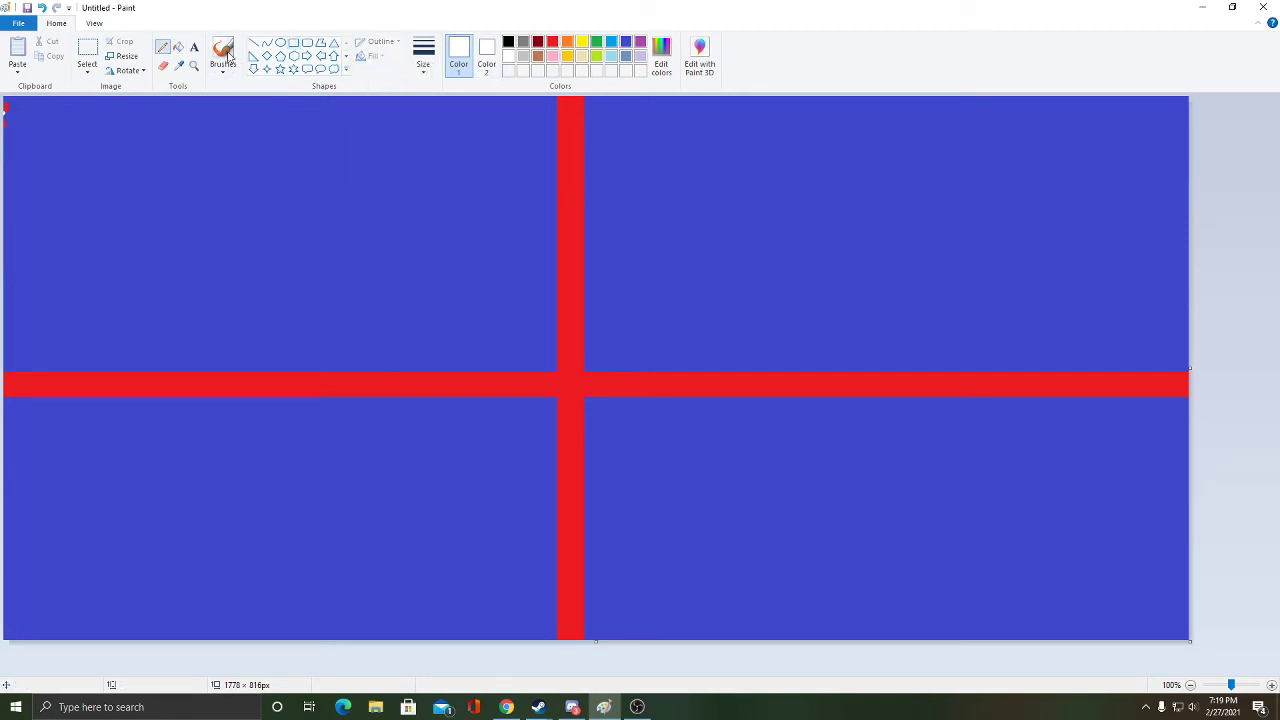
pyautogui.click(567, 231)
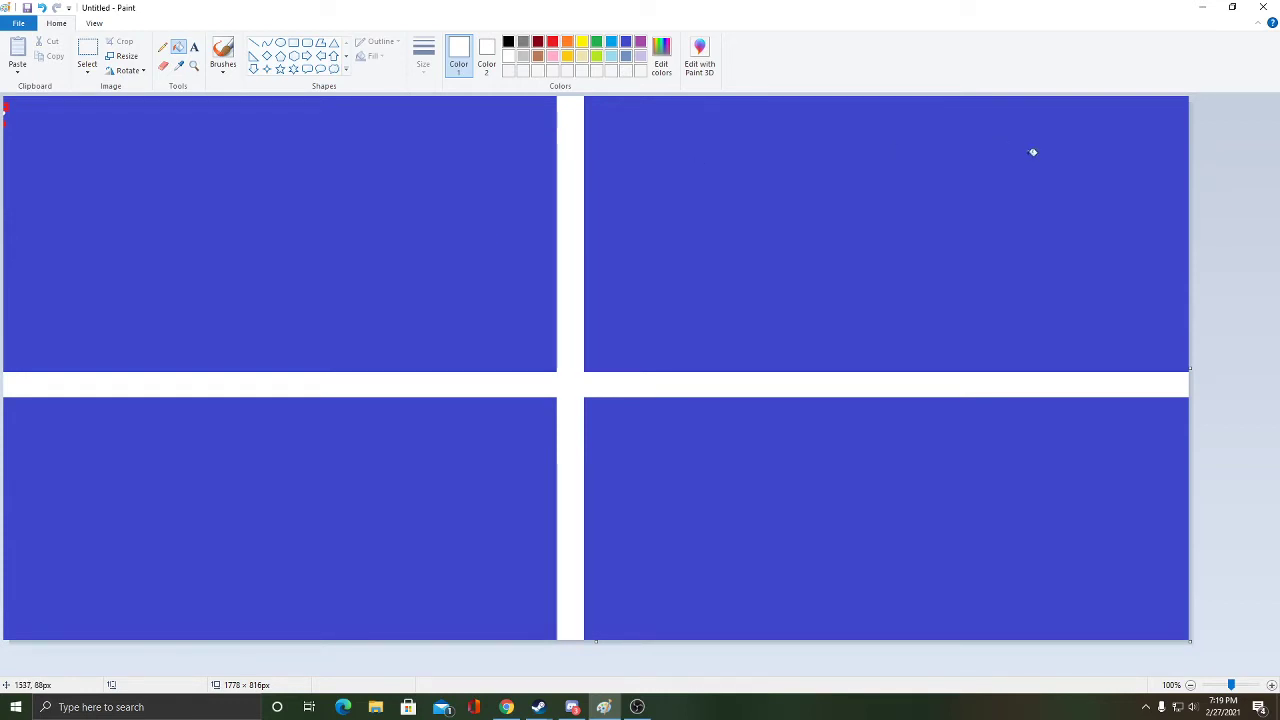
# Switch to Chrome to view the British flag images as a reference, then return to the Paint drawing
pyautogui.hotkey('alt', 'Tab')
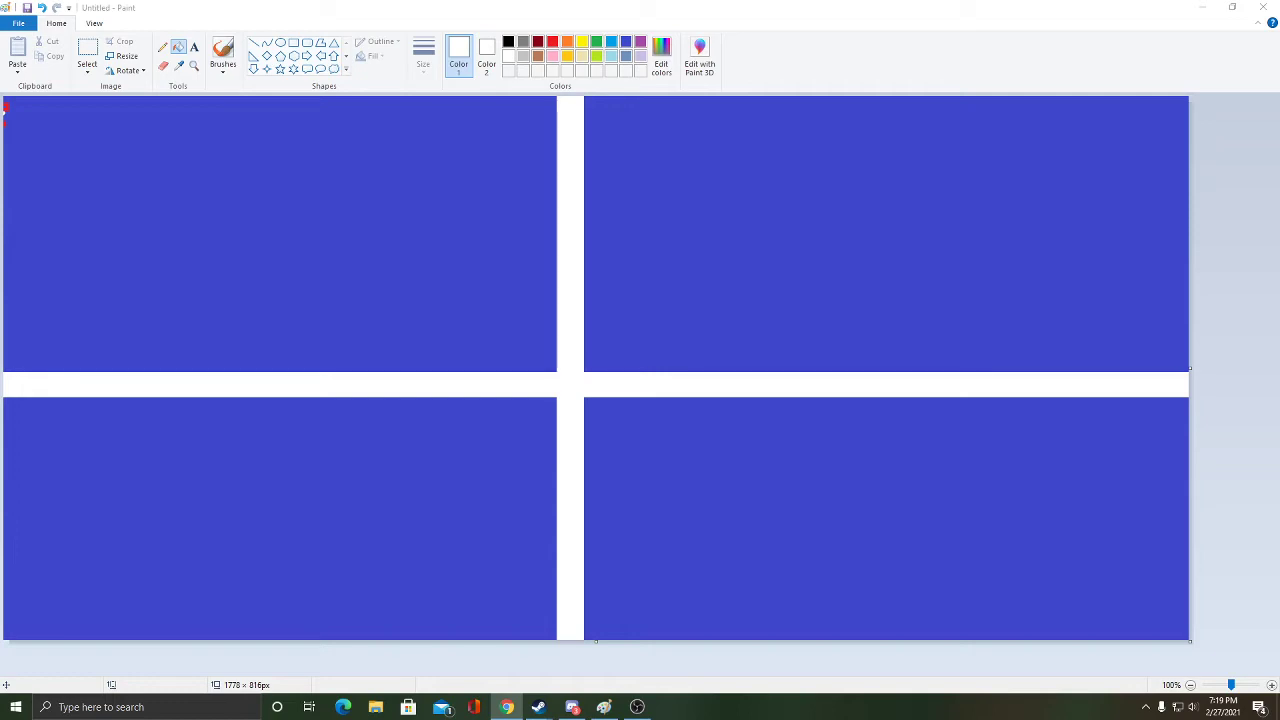
pyautogui.moveTo(1279, 22); pyautogui.dragTo(1231, 435)
pyautogui.click(940, 6)
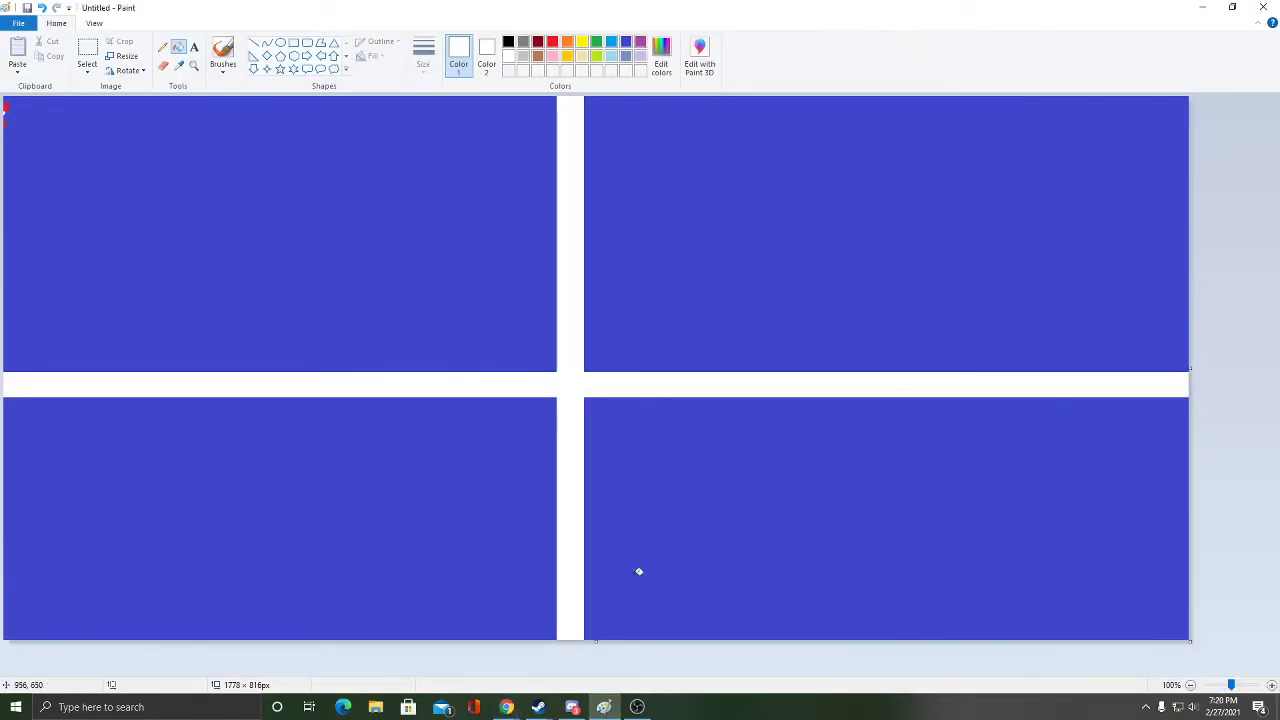
pyautogui.moveTo(507, 707)
pyautogui.click(595, 650)
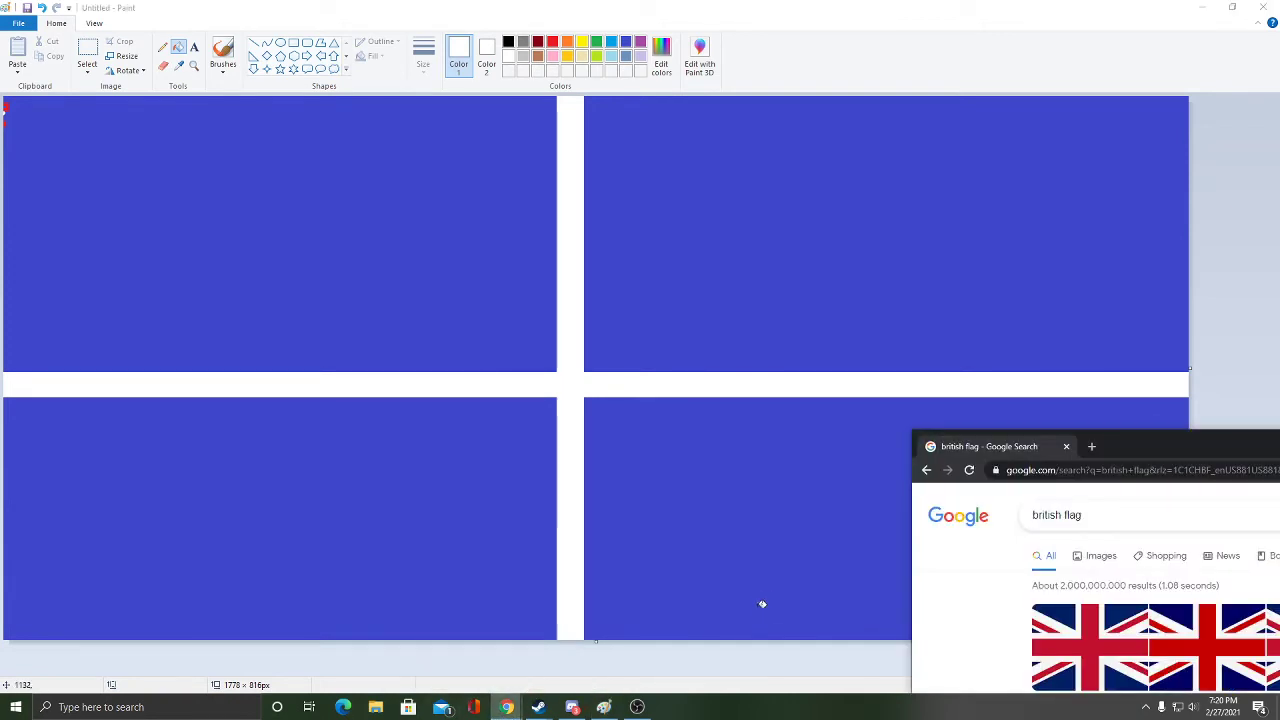
pyautogui.moveTo(1149, 440); pyautogui.dragTo(785, 94)
pyautogui.click(785, 60)
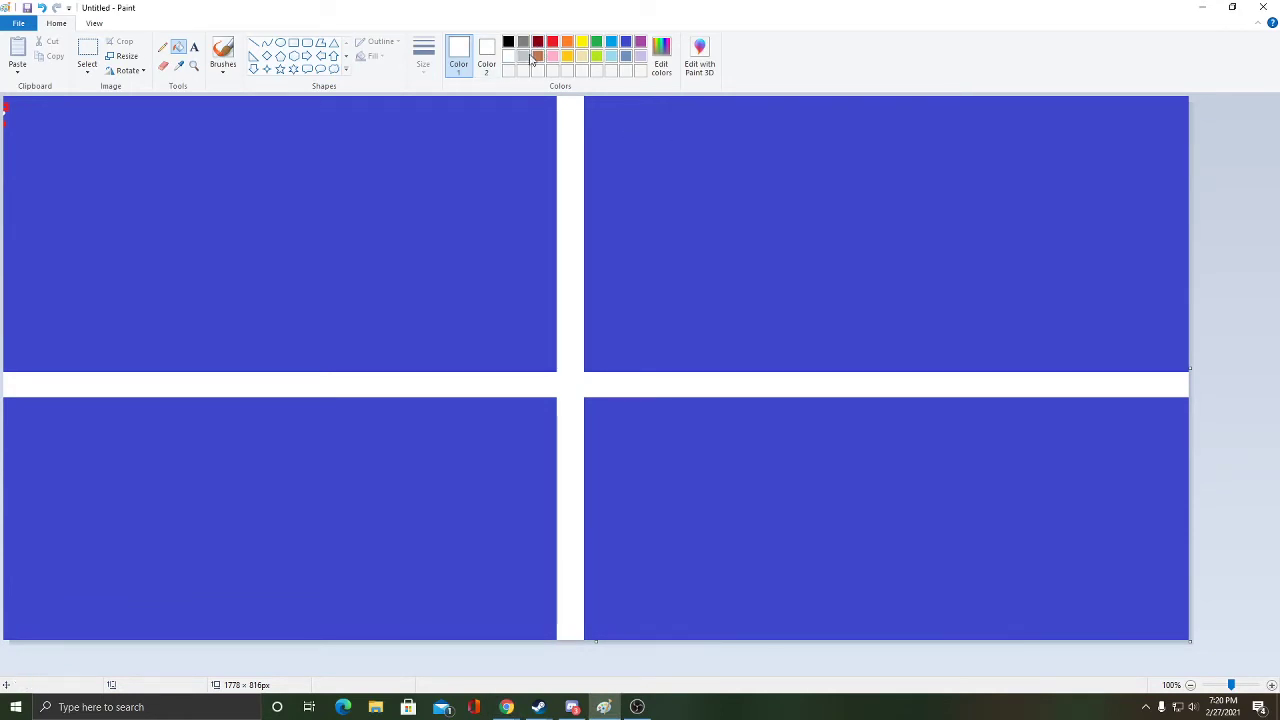
# Draw solid red rectangles inside the white cross, about 30 × 811 px vertically and about 1775 × 22 px horizontally
pyautogui.click(293, 43)
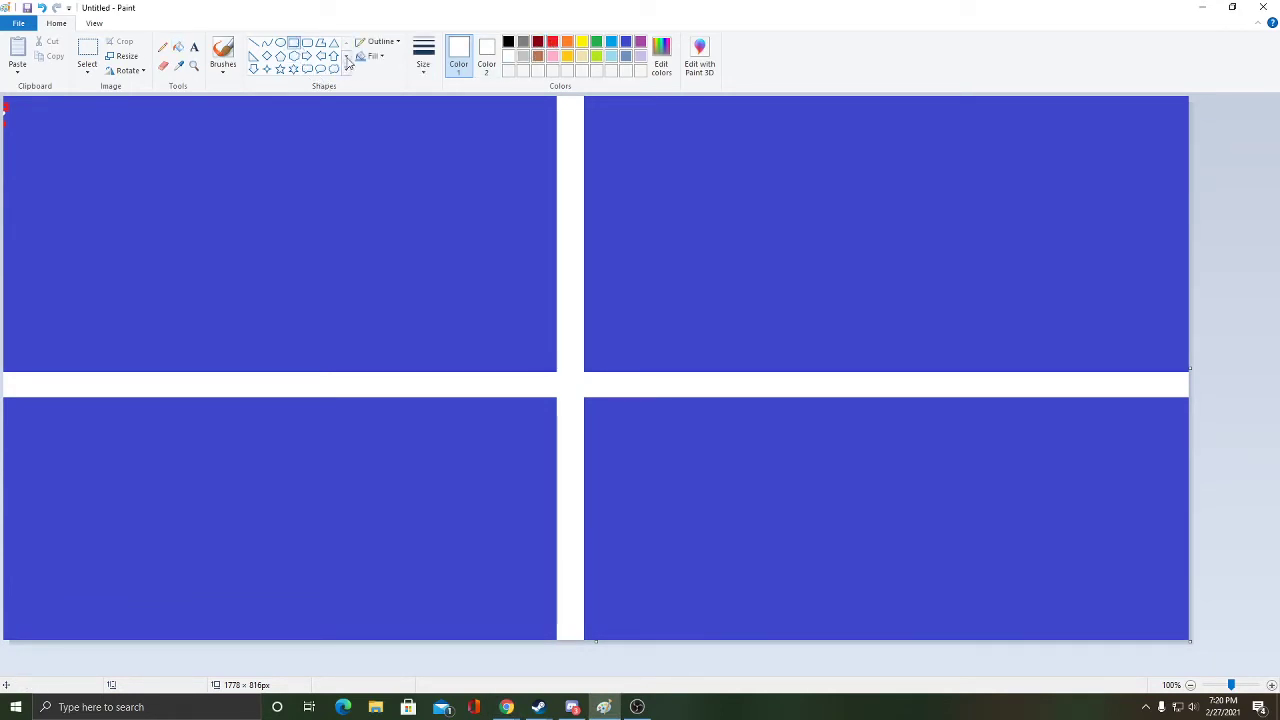
pyautogui.click(552, 43)
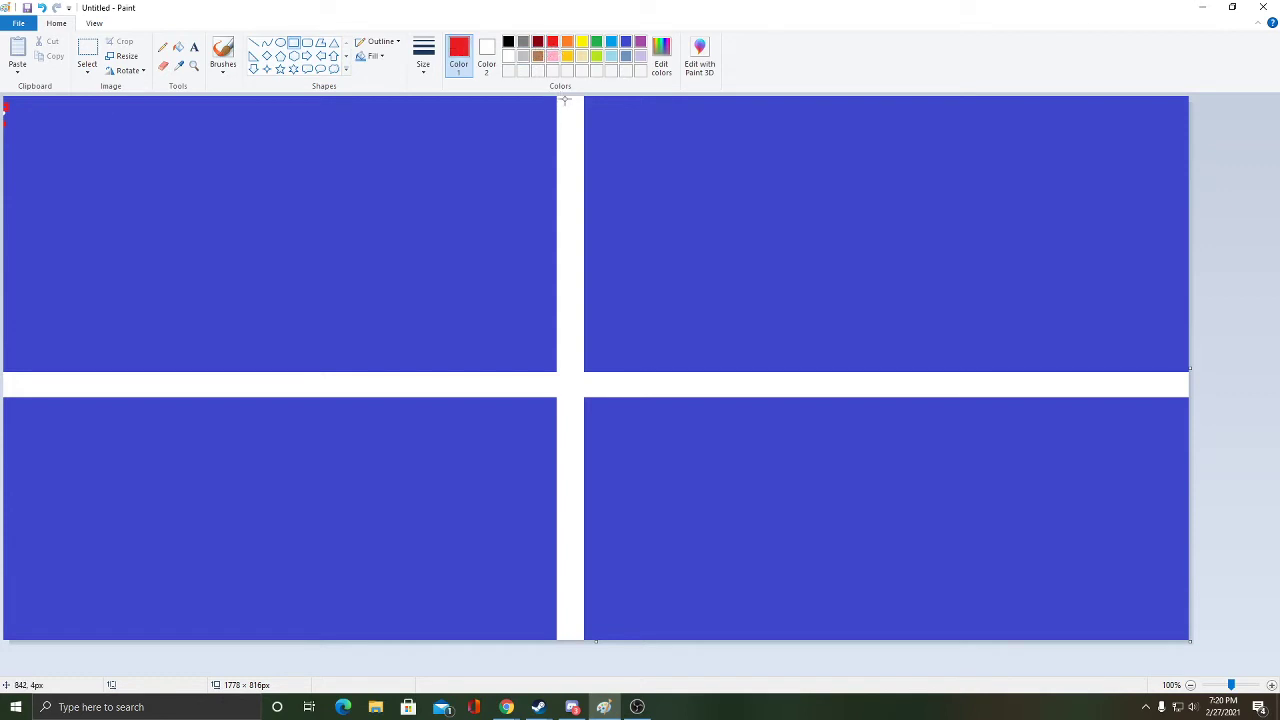
pyautogui.moveTo(558, 97); pyautogui.dragTo(579, 637)
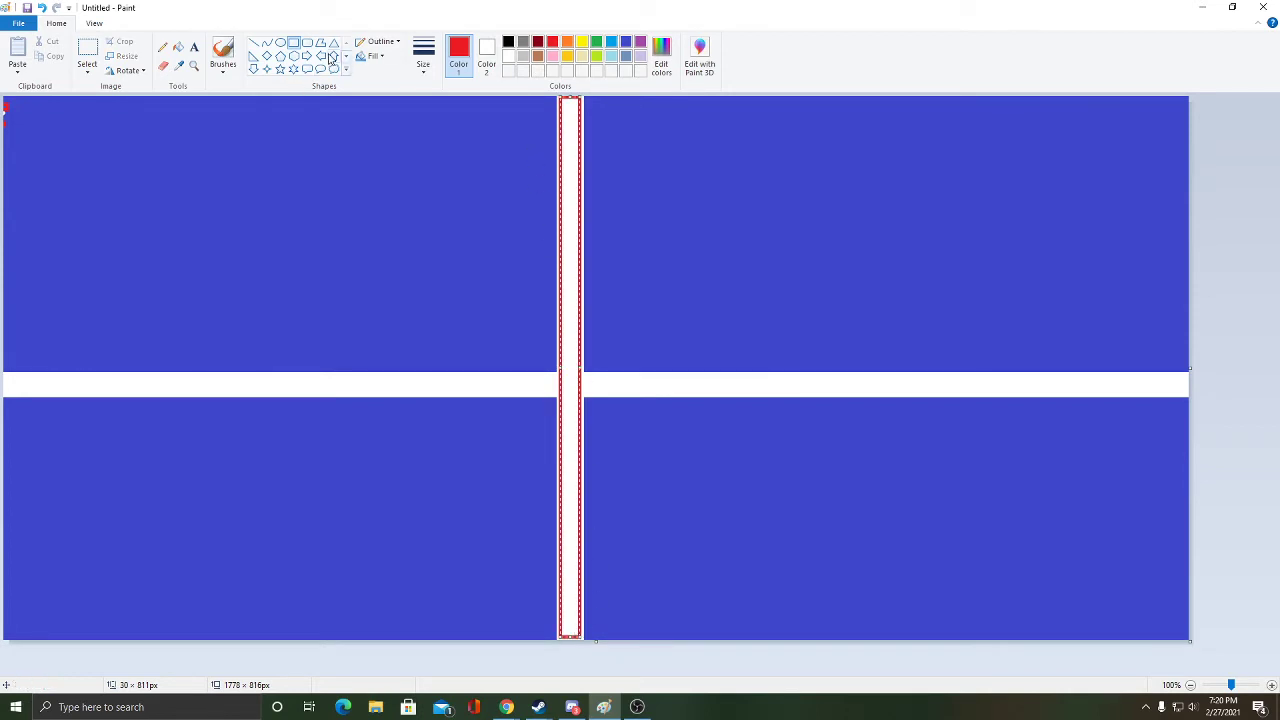
pyautogui.click(371, 57)
pyautogui.click(390, 89)
pyautogui.click(486, 55)
pyautogui.click(368, 58)
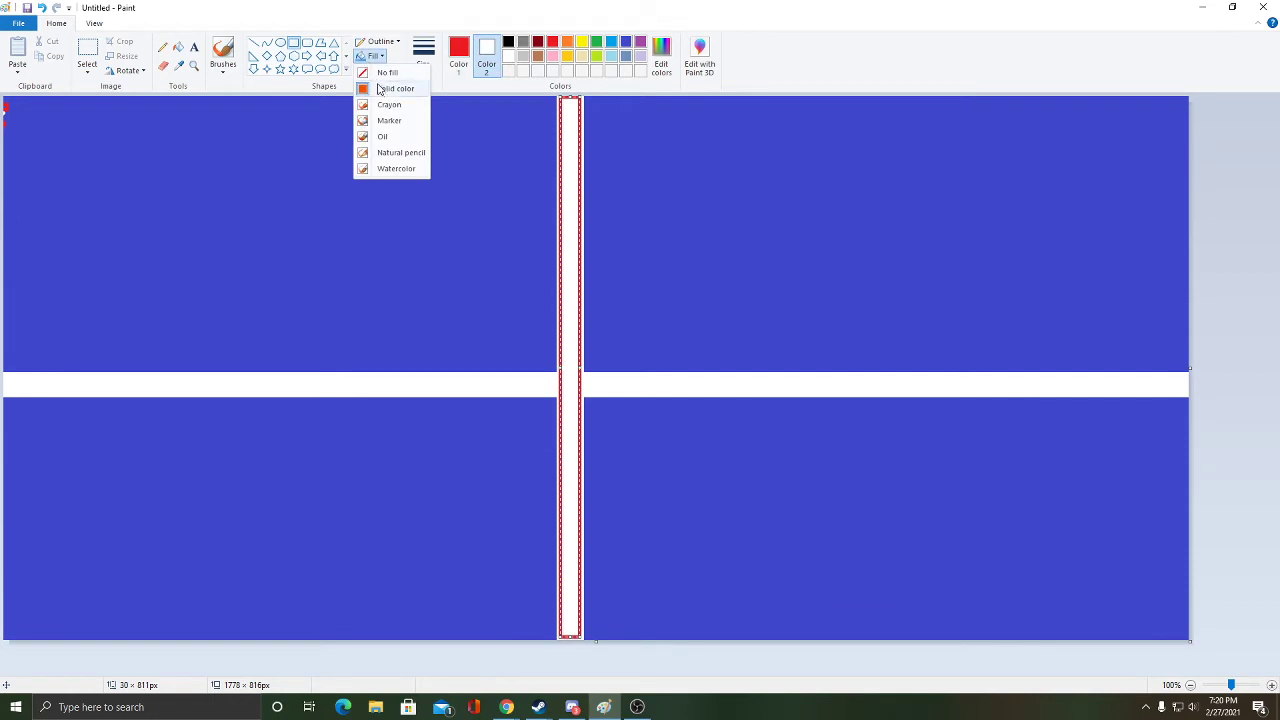
pyautogui.click(395, 88)
pyautogui.click(552, 41)
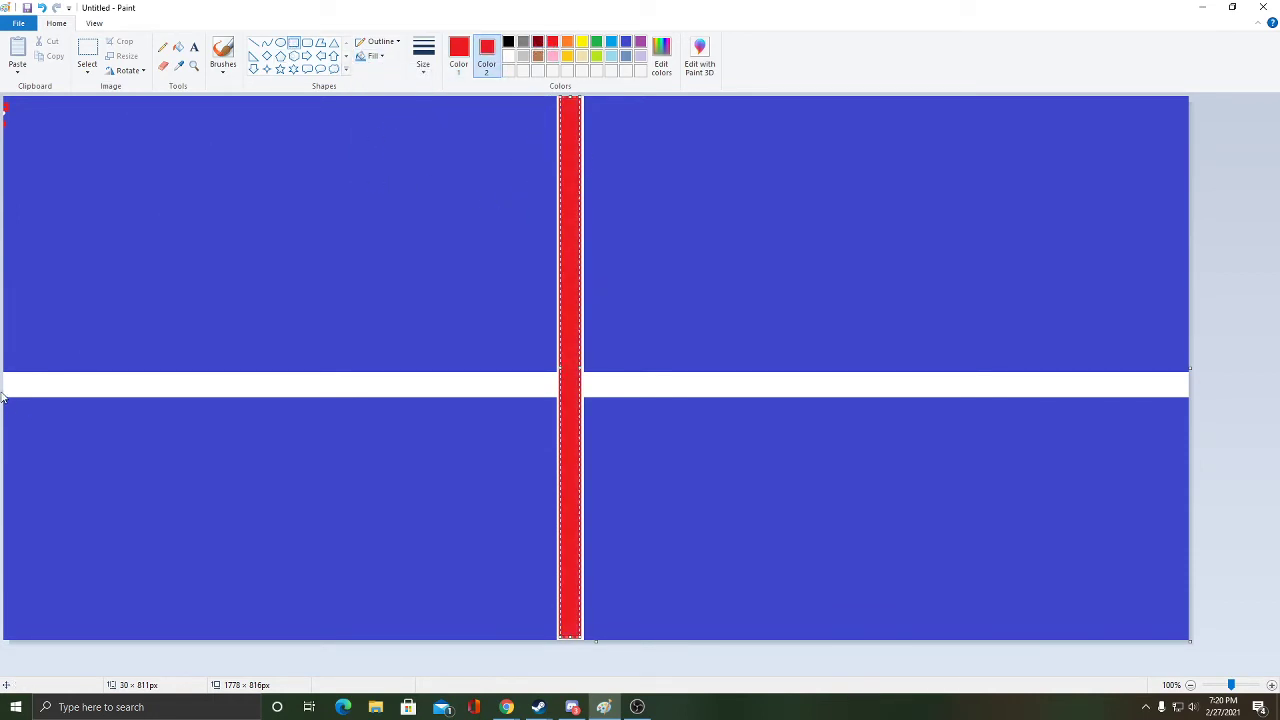
pyautogui.moveTo(5, 376); pyautogui.dragTo(1189, 389)
# Draw two pairs of parallel white lines running diagonally across the flag between opposite corners
pyautogui.click(253, 43)
pyautogui.click(508, 56)
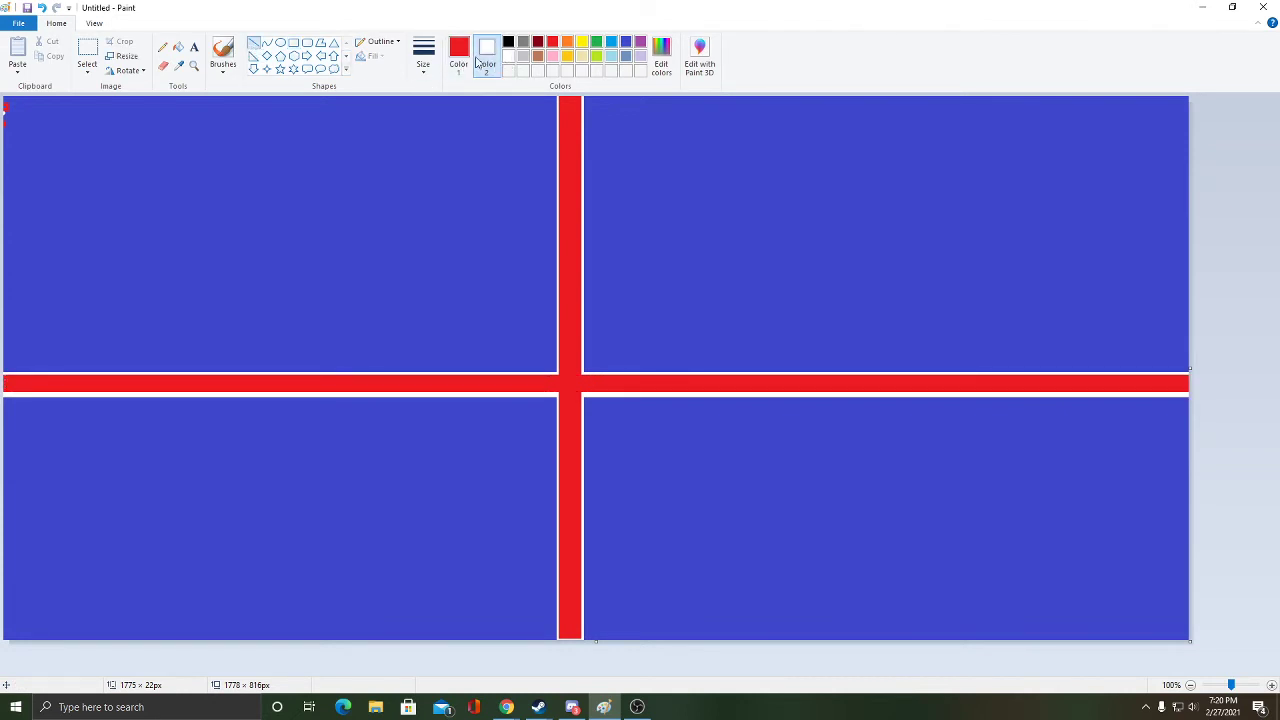
pyautogui.click(458, 55)
pyautogui.click(508, 56)
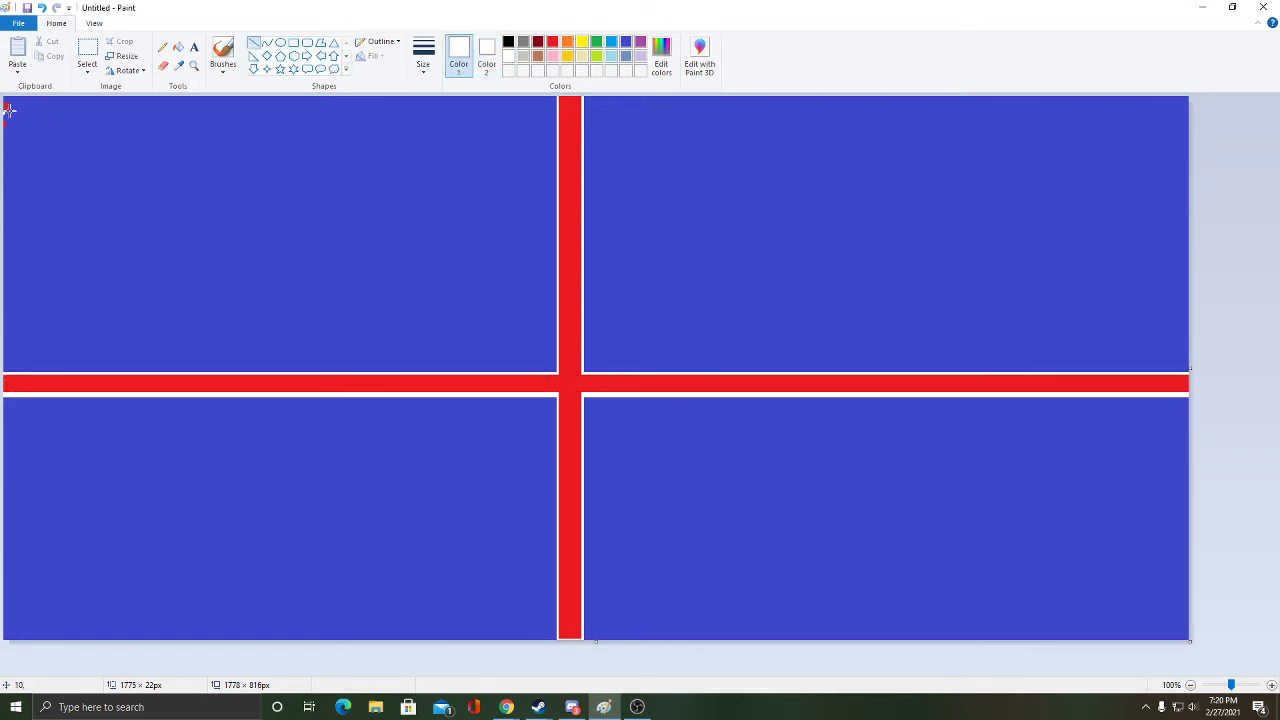
pyautogui.moveTo(5, 114); pyautogui.dragTo(1143, 638)
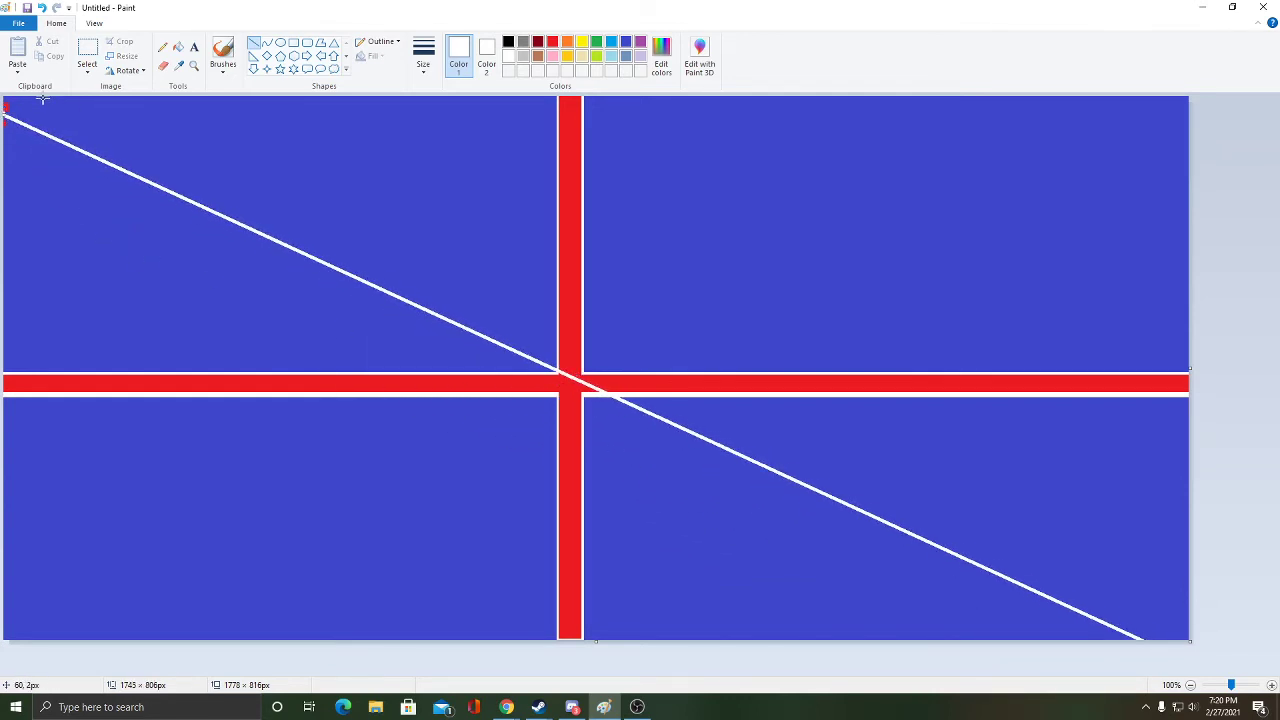
pyautogui.moveTo(17, 100); pyautogui.dragTo(1204, 635)
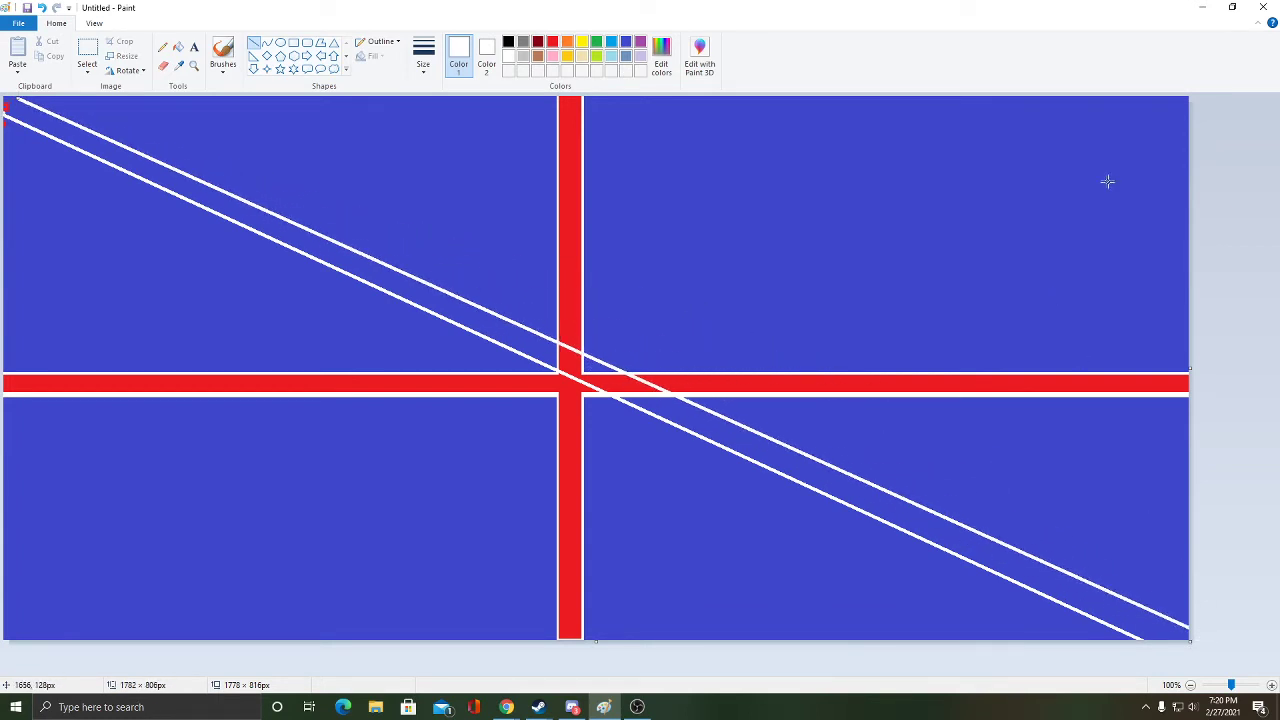
pyautogui.moveTo(1153, 100); pyautogui.dragTo(1227, 96)
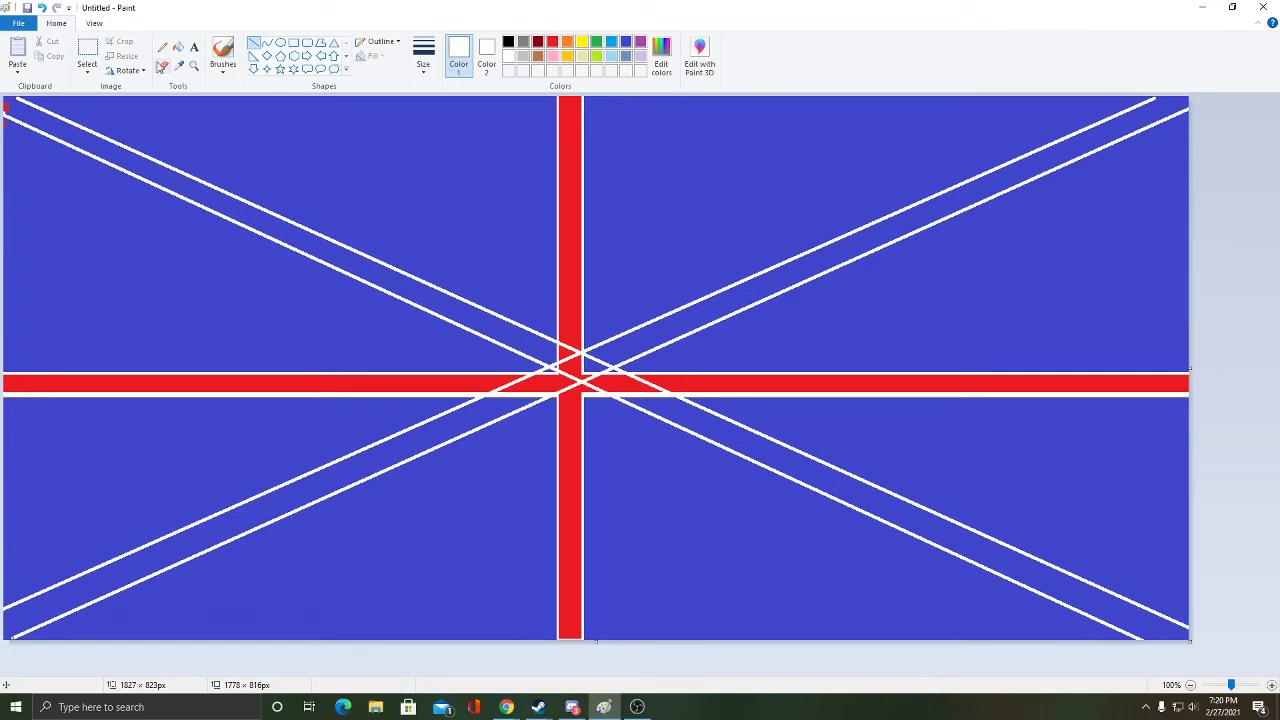
pyautogui.click(178, 47)
pyautogui.click(145, 162)
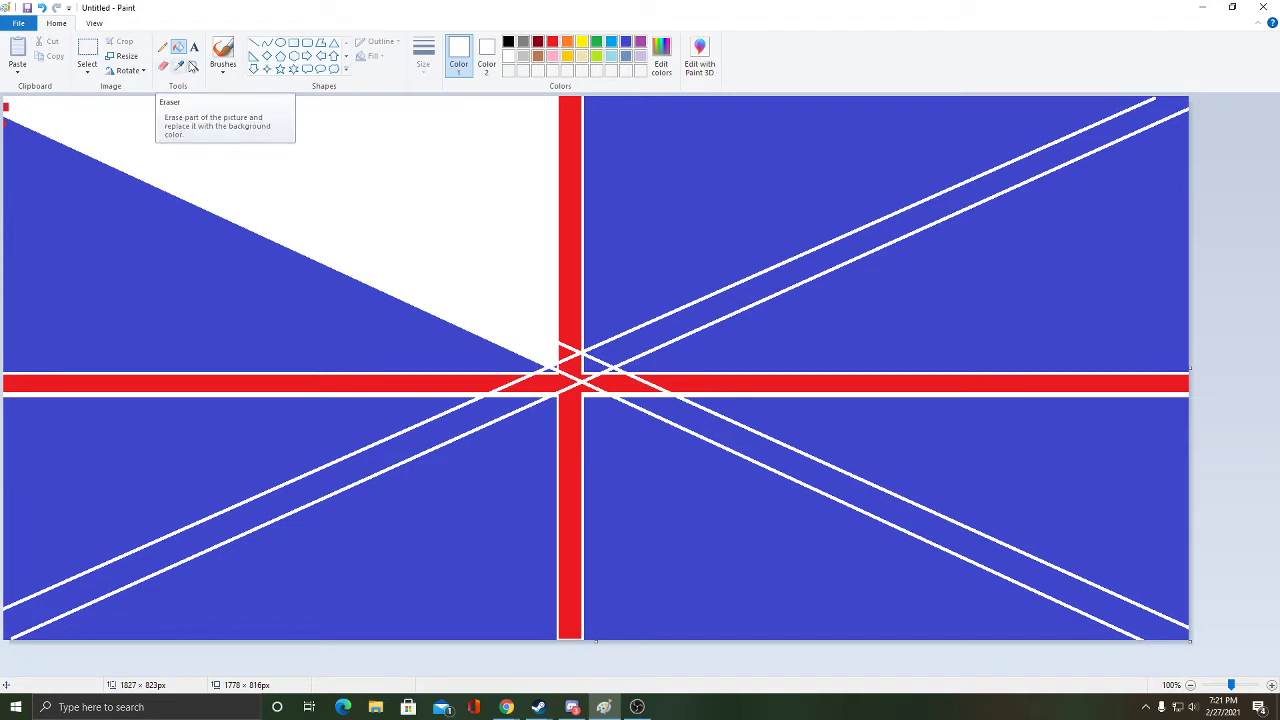
pyautogui.click(41, 7)
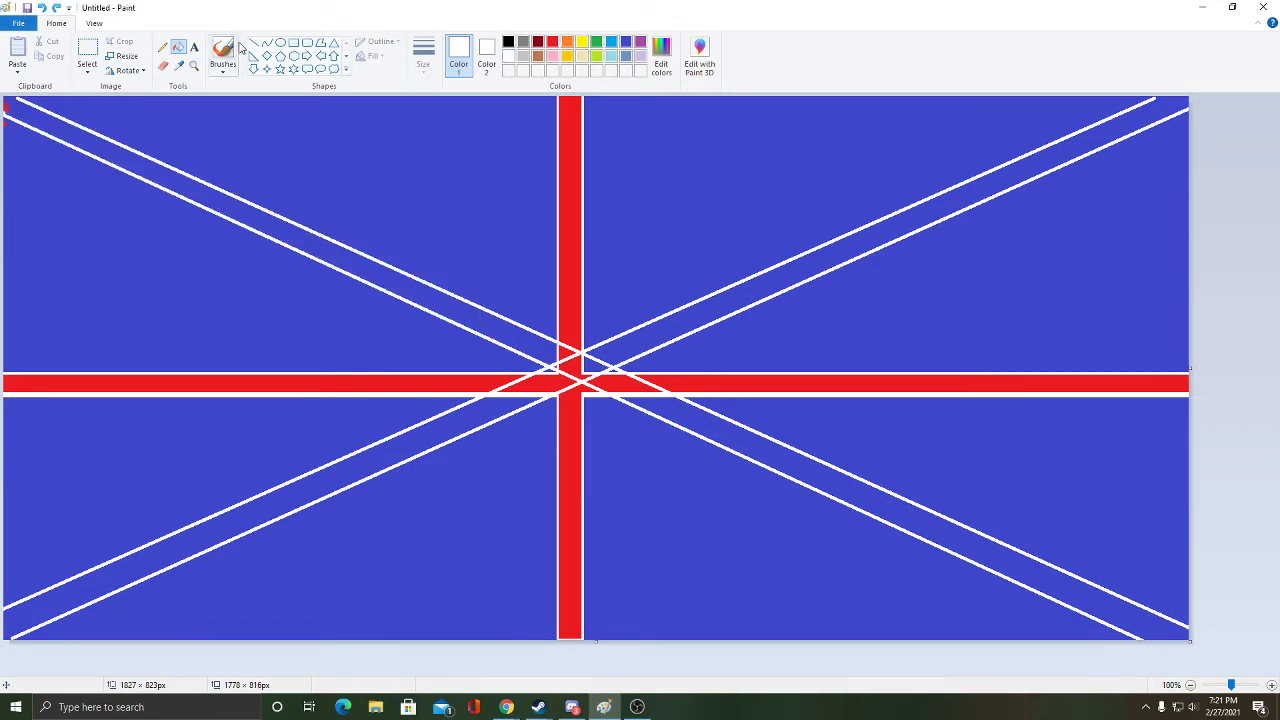
# Close the gaps at the upper ends of the white lines with the Pencil and fill both diagonal bands with white
pyautogui.click(160, 50)
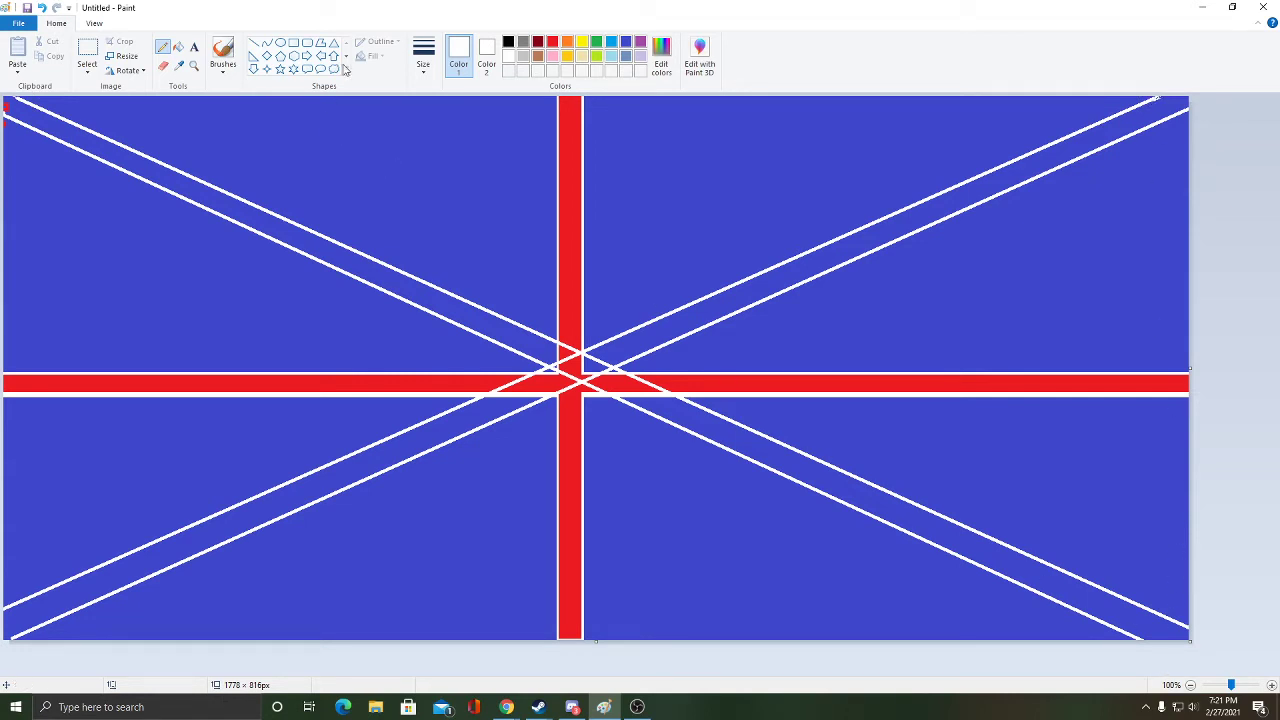
pyautogui.click(178, 46)
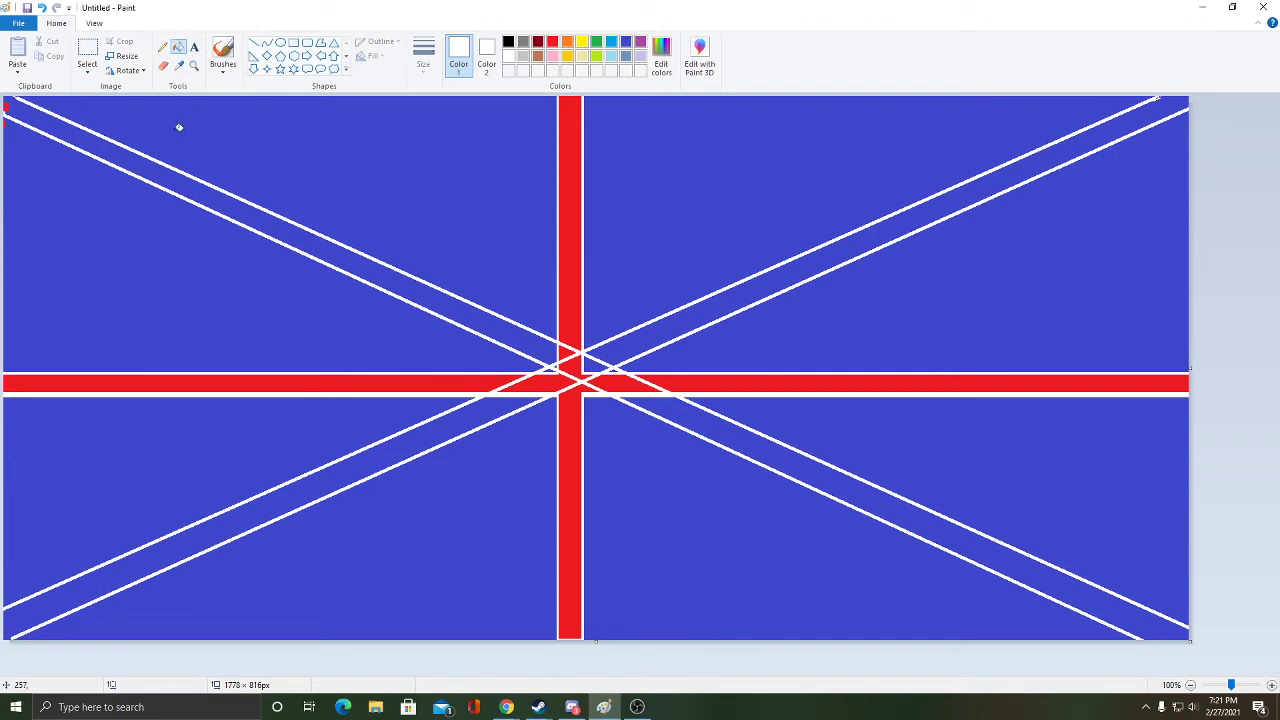
pyautogui.click(185, 188)
pyautogui.click(457, 435)
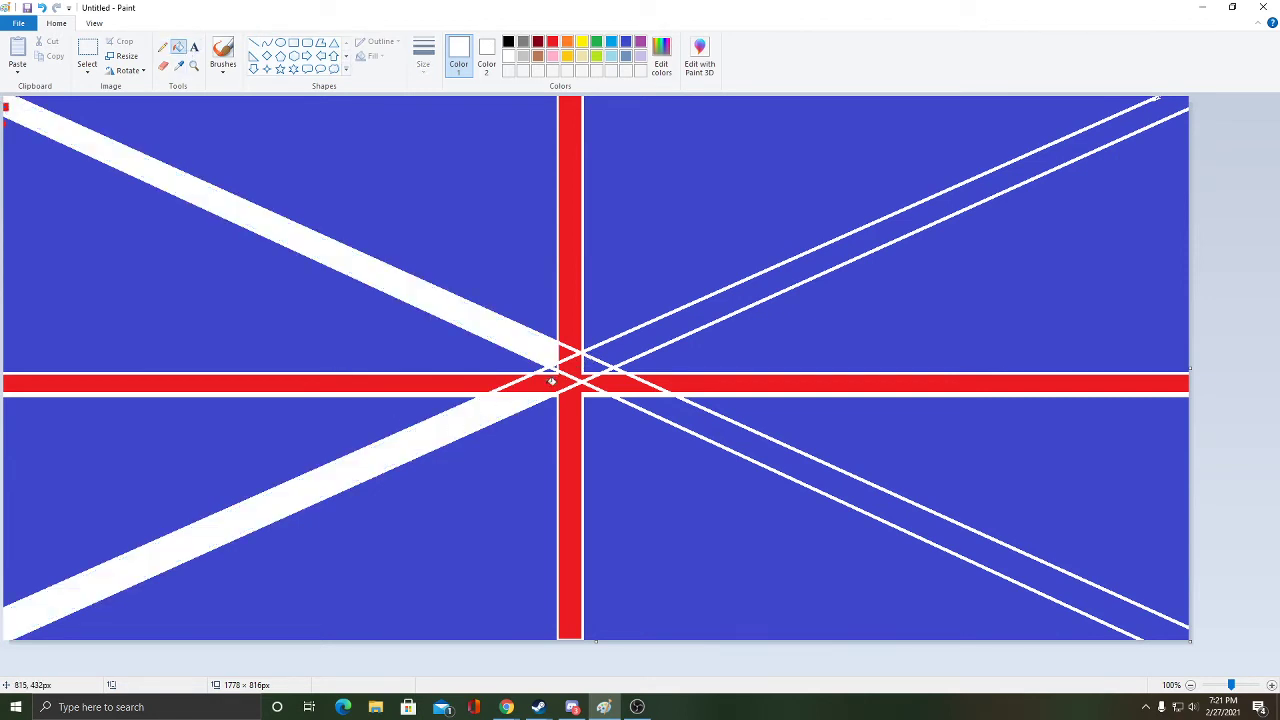
pyautogui.click(552, 381)
pyautogui.click(626, 345)
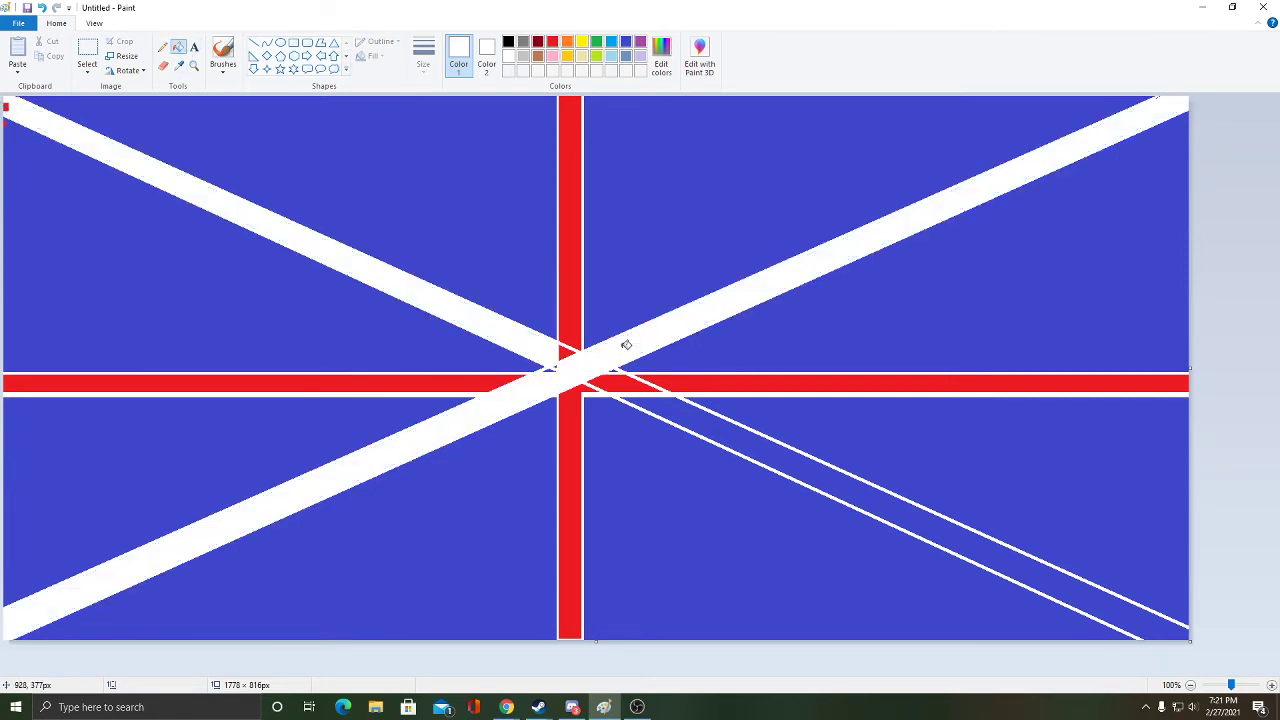
pyautogui.click(622, 382)
pyautogui.click(658, 401)
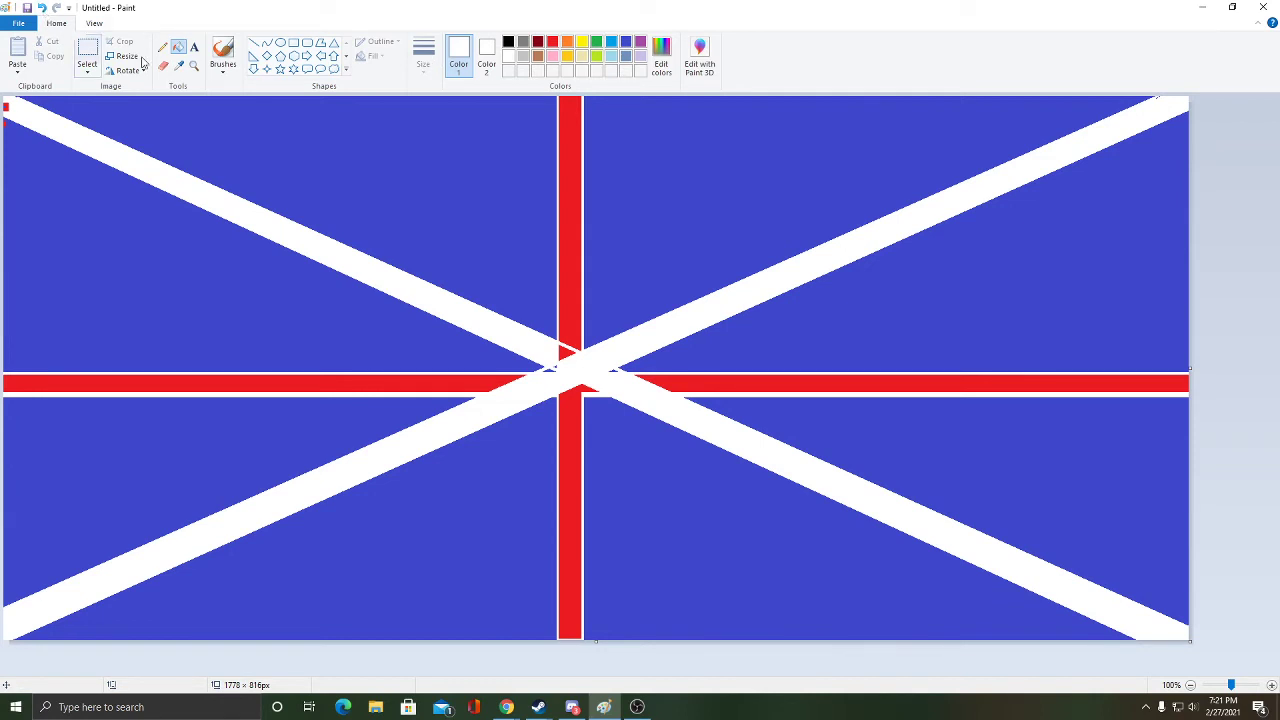
# Draw a pair of parallel red lines along the inside of each white diagonal band
pyautogui.click(255, 42)
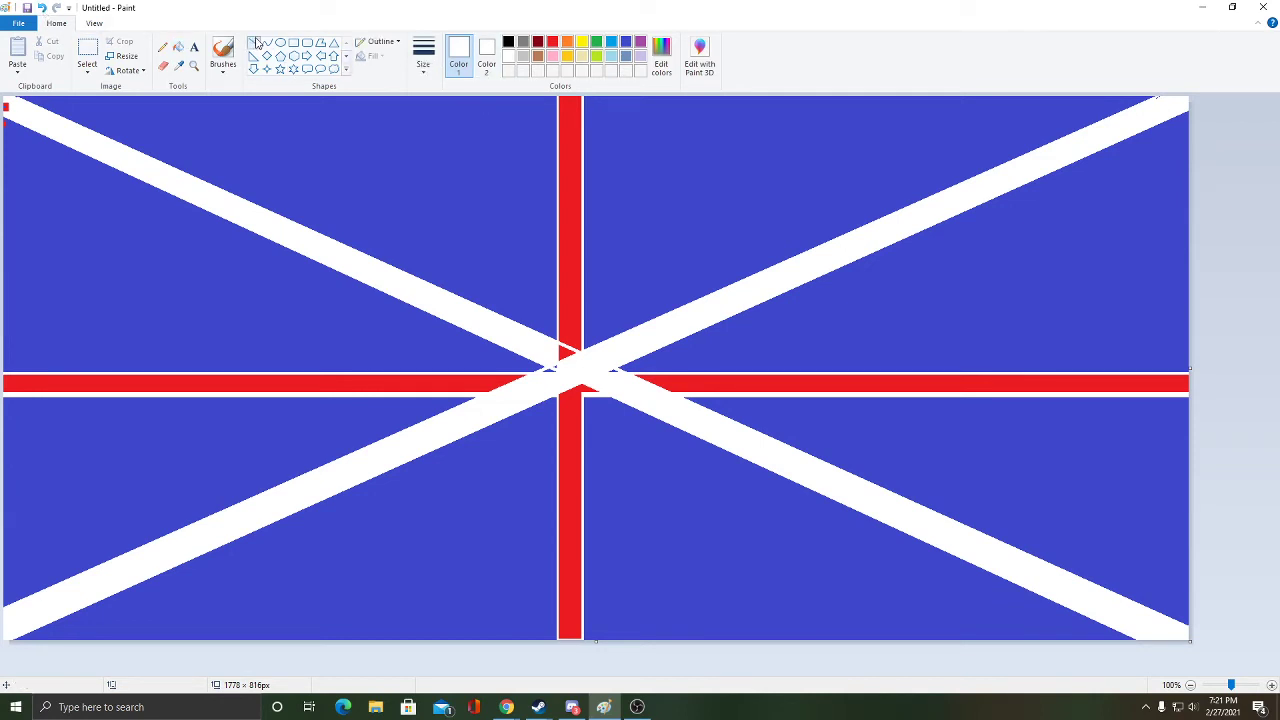
pyautogui.click(552, 42)
pyautogui.moveTo(5, 107); pyautogui.dragTo(1160, 642)
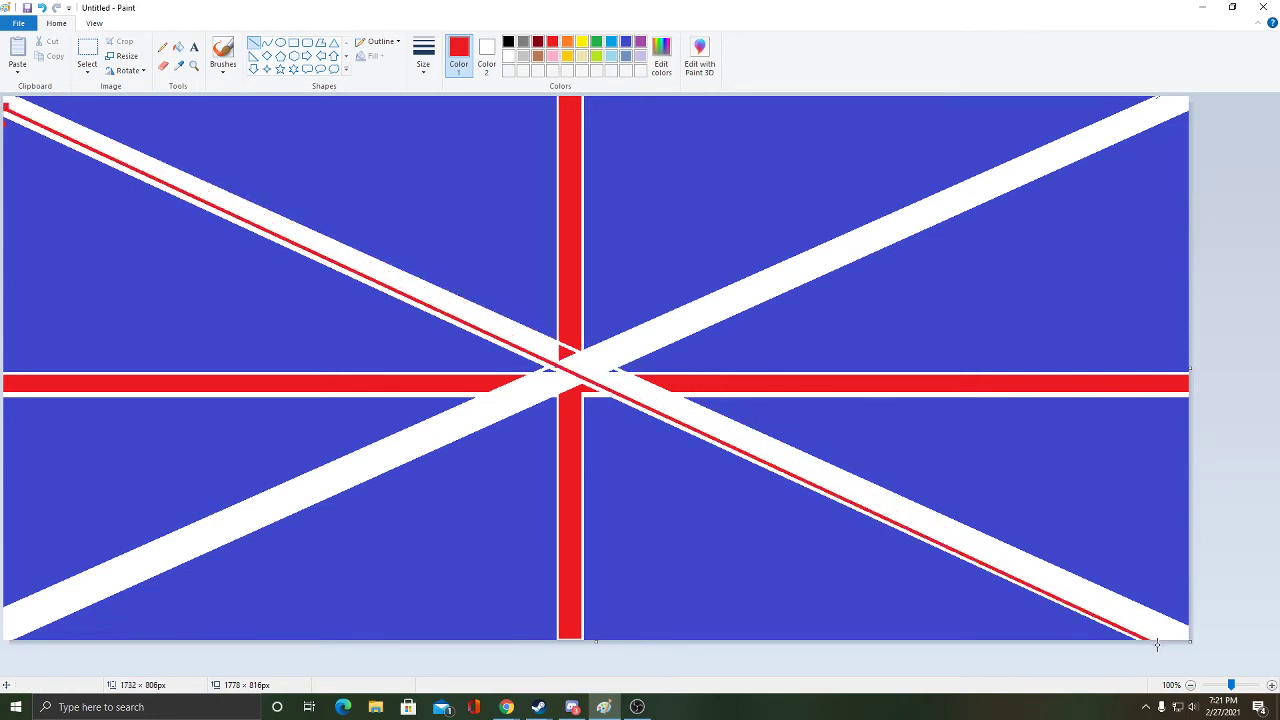
pyautogui.moveTo(5, 107); pyautogui.dragTo(4, 117)
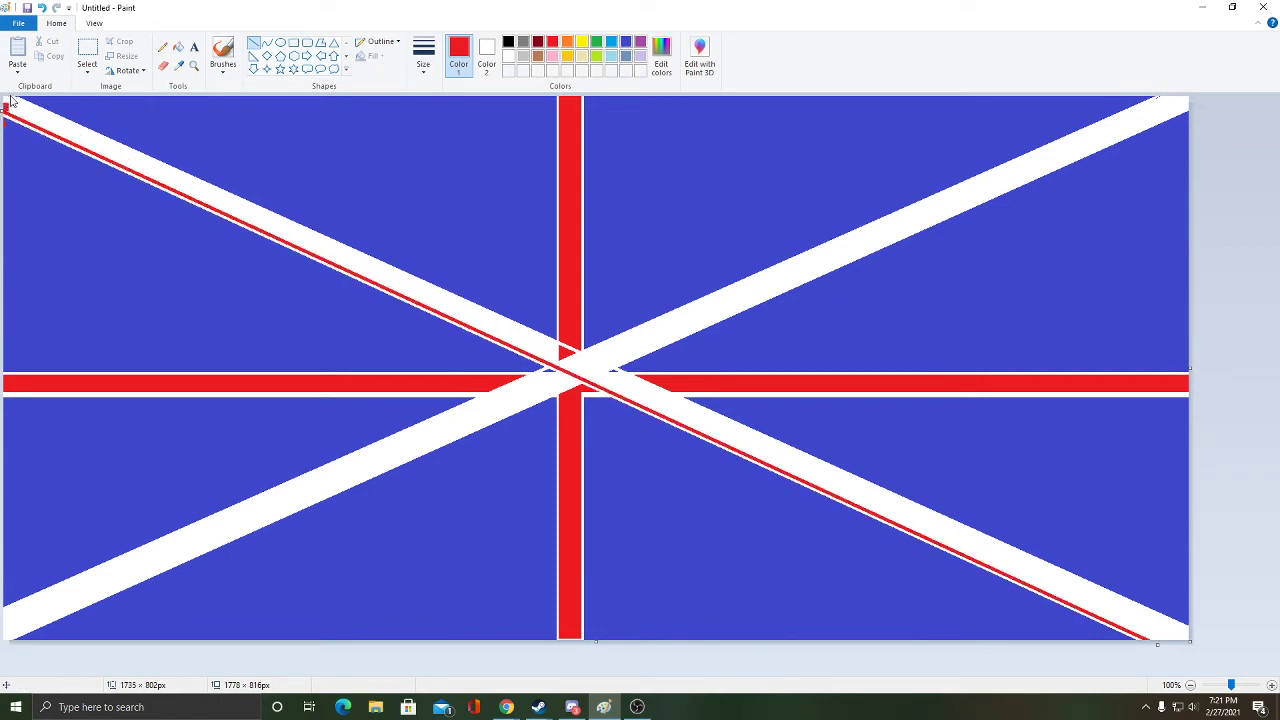
pyautogui.moveTo(10, 98); pyautogui.dragTo(1200, 634)
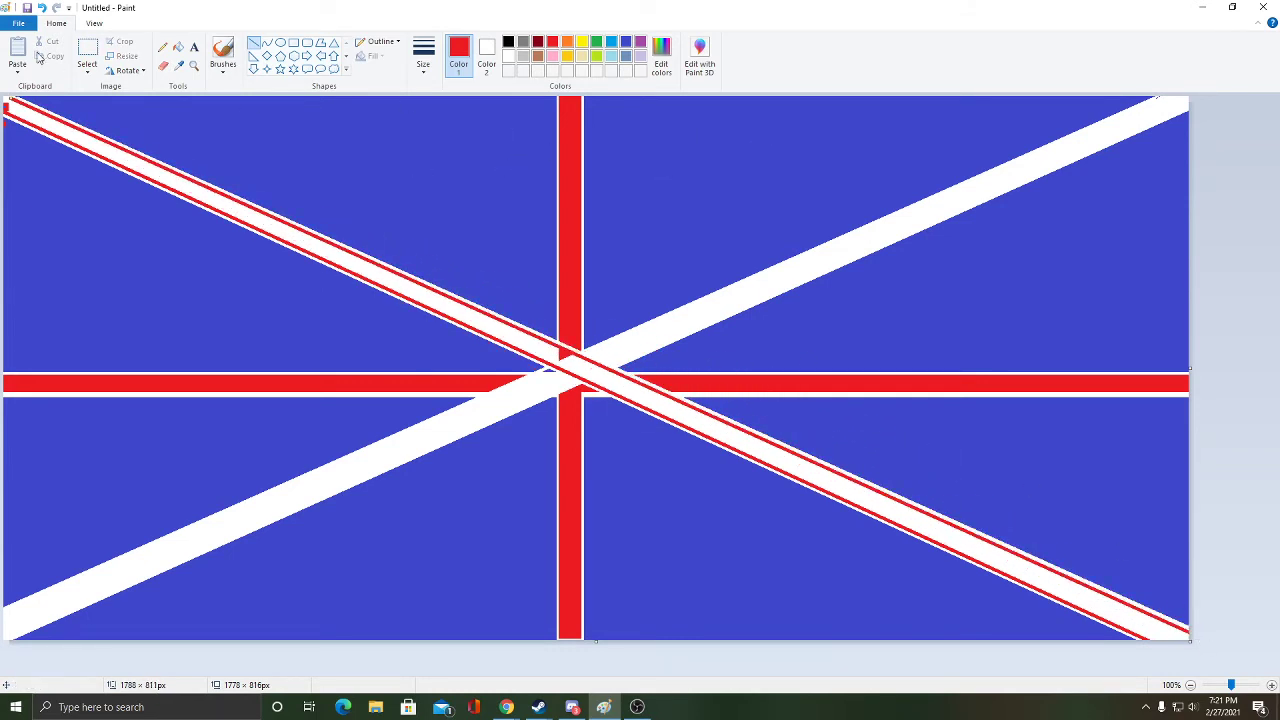
pyautogui.moveTo(12, 98); pyautogui.dragTo(3, 88)
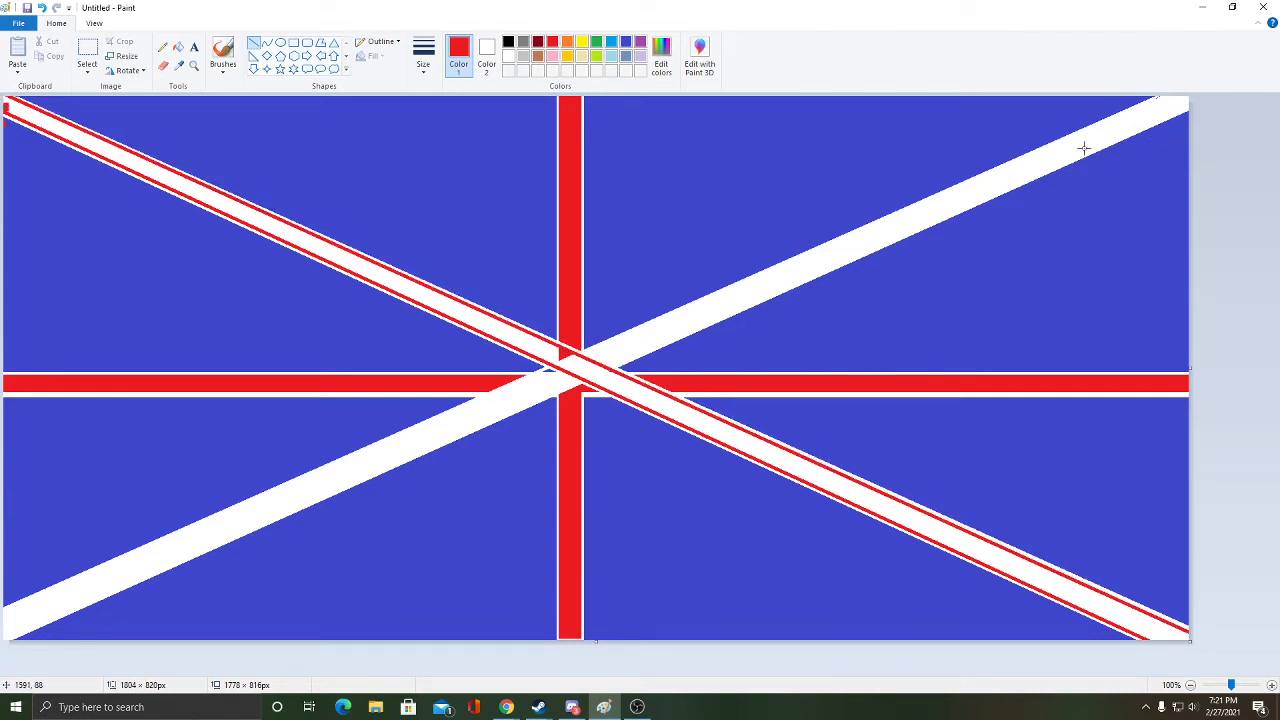
pyautogui.moveTo(1162, 99)
pyautogui.mouseDown()
pyautogui.moveTo(1023, 160)
pyautogui.moveTo(771, 237)
pyautogui.moveTo(552, 366)
pyautogui.moveTo(2, 628)
pyautogui.moveTo(8, 612)
pyautogui.moveTo(4, 642)
pyautogui.moveTo(714, 368)
pyautogui.moveTo(1199, 99)
pyautogui.mouseUp()
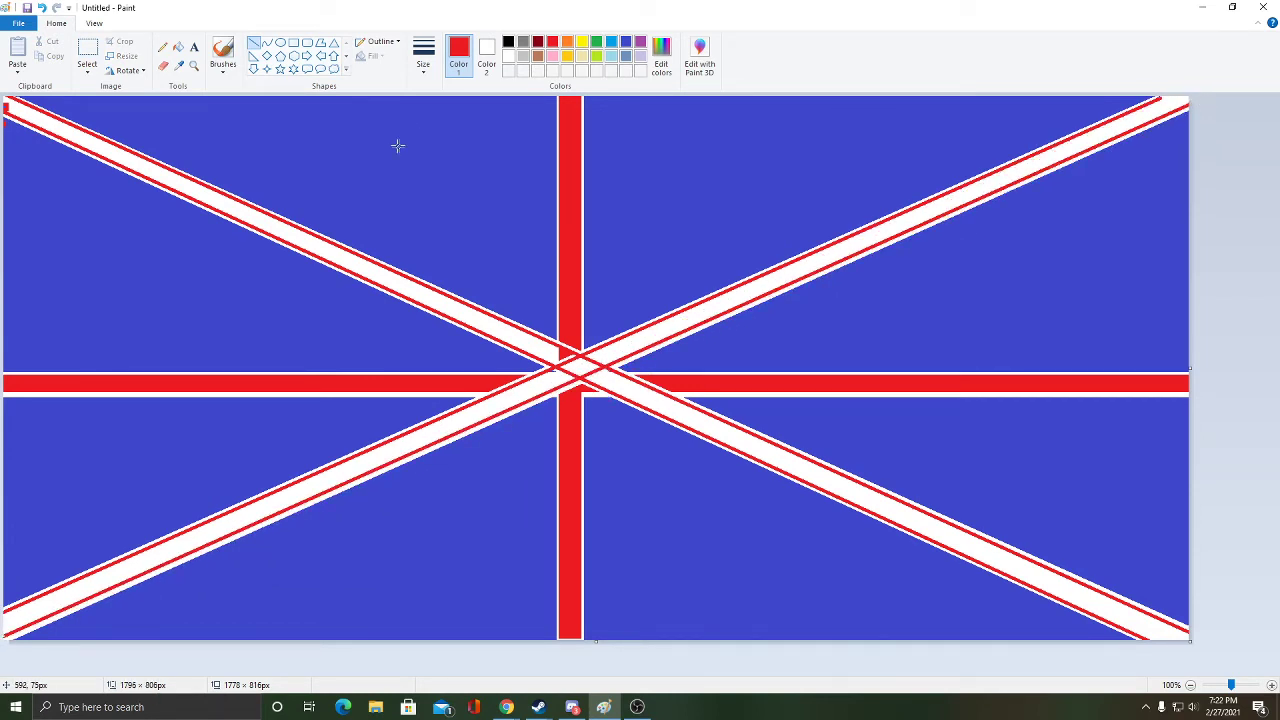
# Fill the white interiors of both diagonal bands, including their central crossing, with red
pyautogui.click(162, 47)
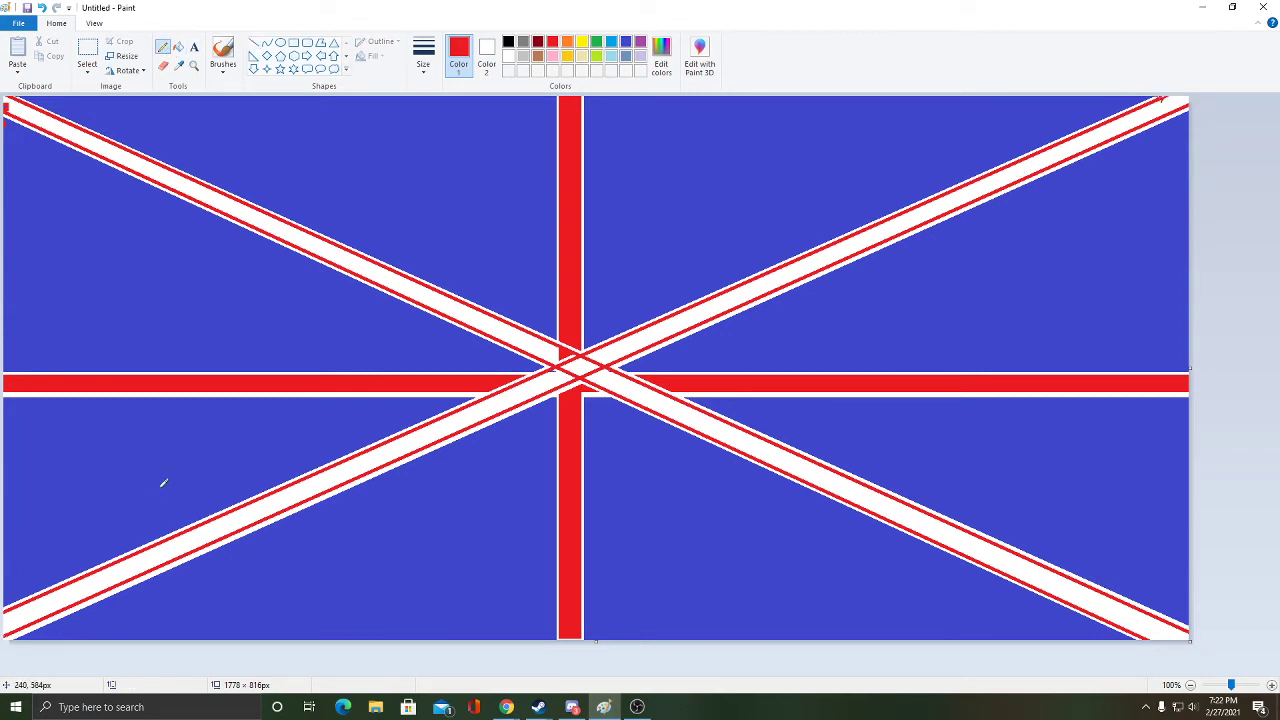
pyautogui.click(178, 47)
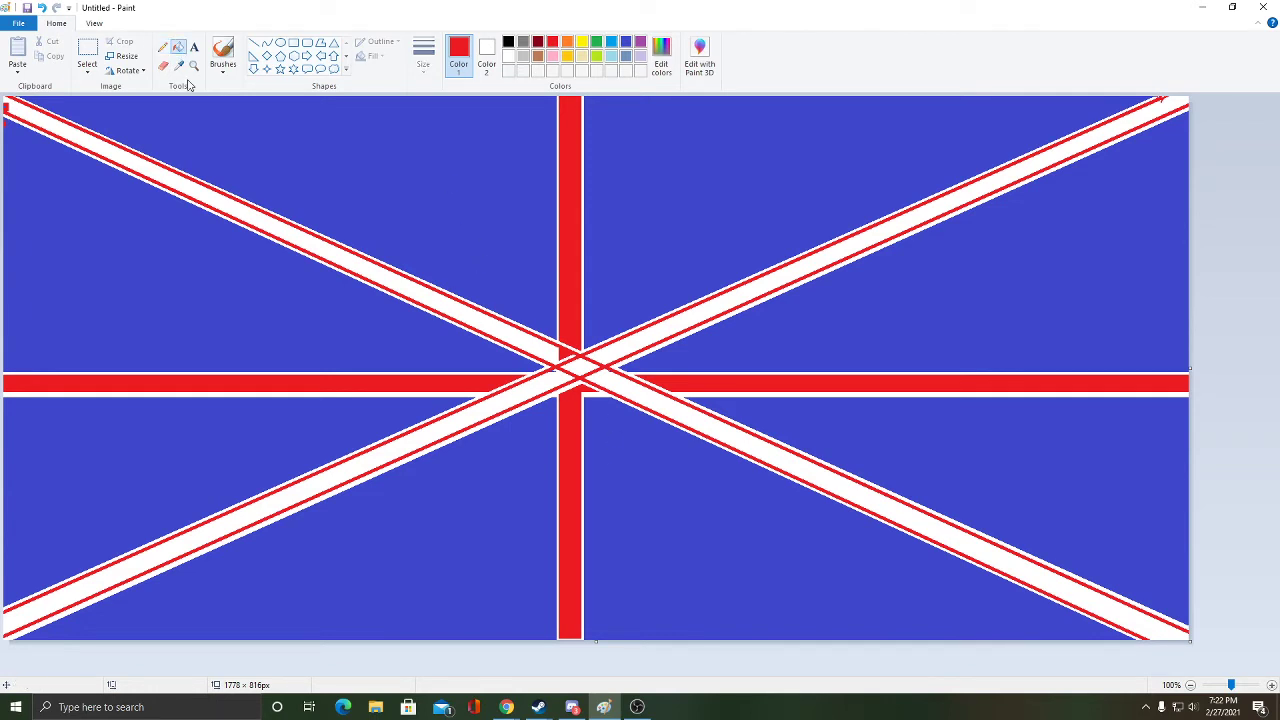
pyautogui.click(222, 200)
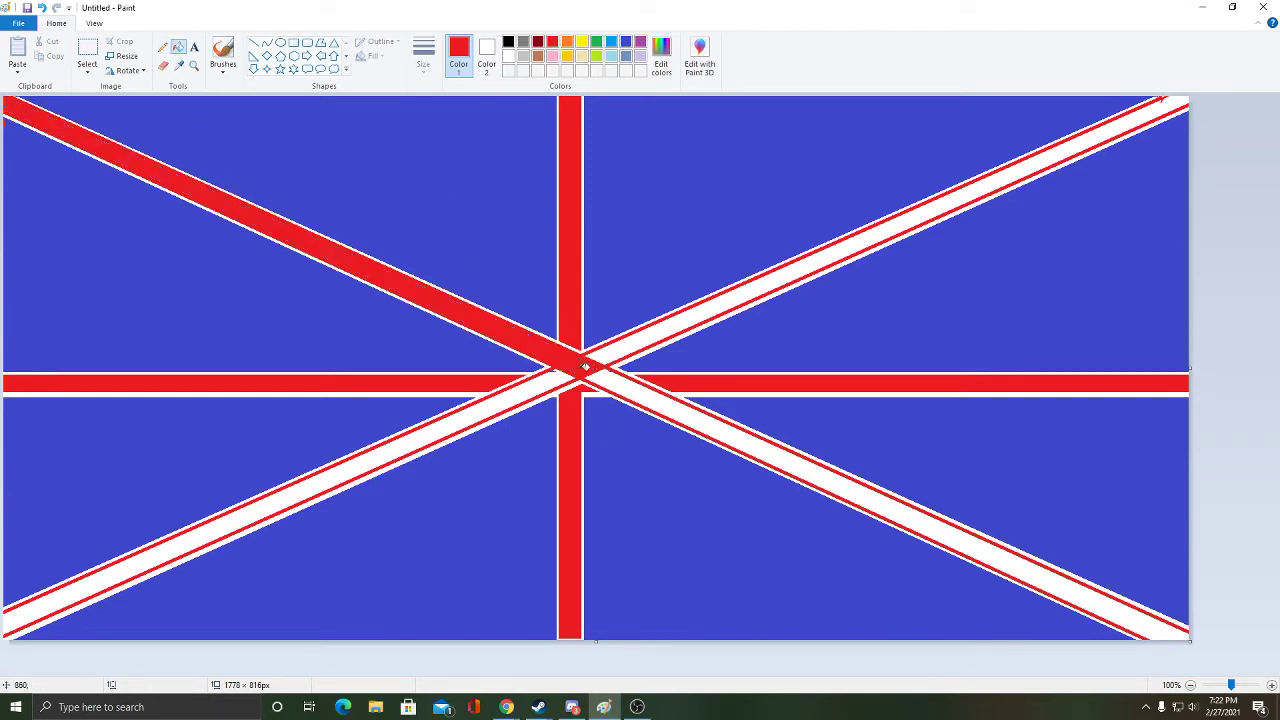
pyautogui.click(606, 382)
pyautogui.click(559, 380)
pyautogui.click(622, 351)
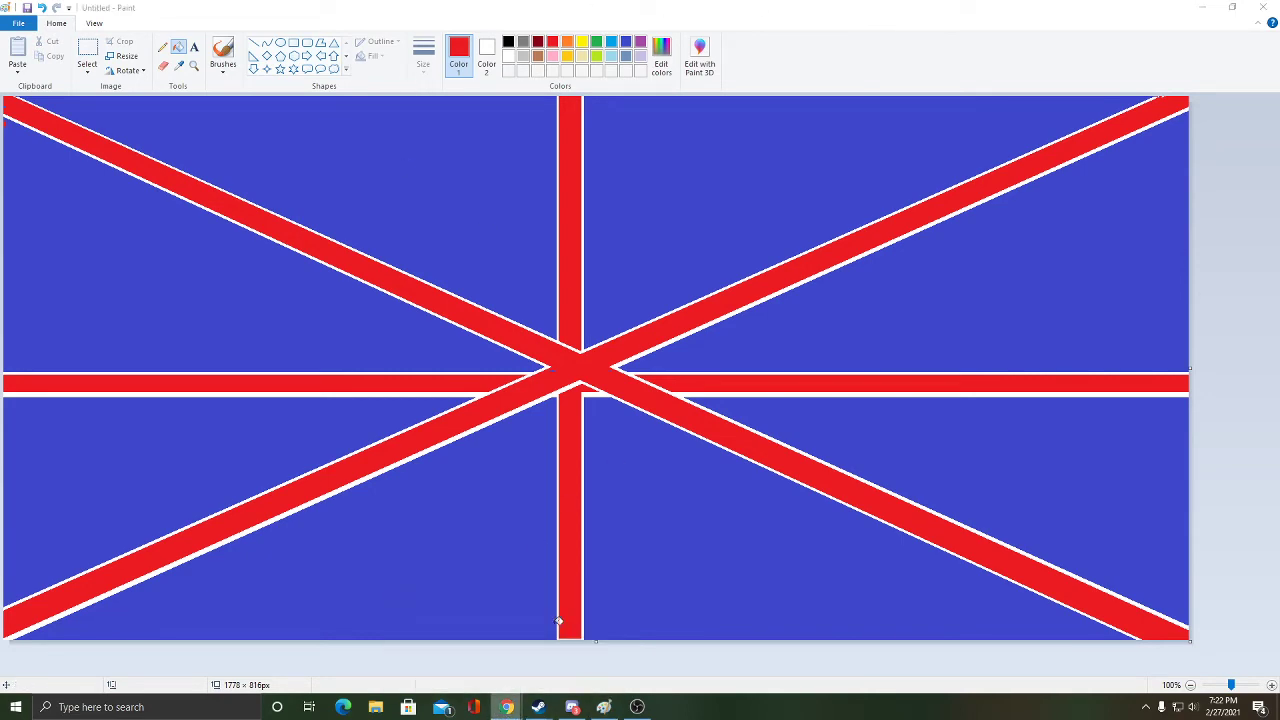
pyautogui.hotkey('alt', 'Tab')
pyautogui.moveTo(1047, 108)
pyautogui.mouseDown()
pyautogui.moveTo(832, 117)
pyautogui.moveTo(1279, 125)
pyautogui.moveTo(902, 133)
pyautogui.moveTo(1262, 128)
pyautogui.moveTo(1272, 155)
pyautogui.mouseUp()
pyautogui.click(166, 55)
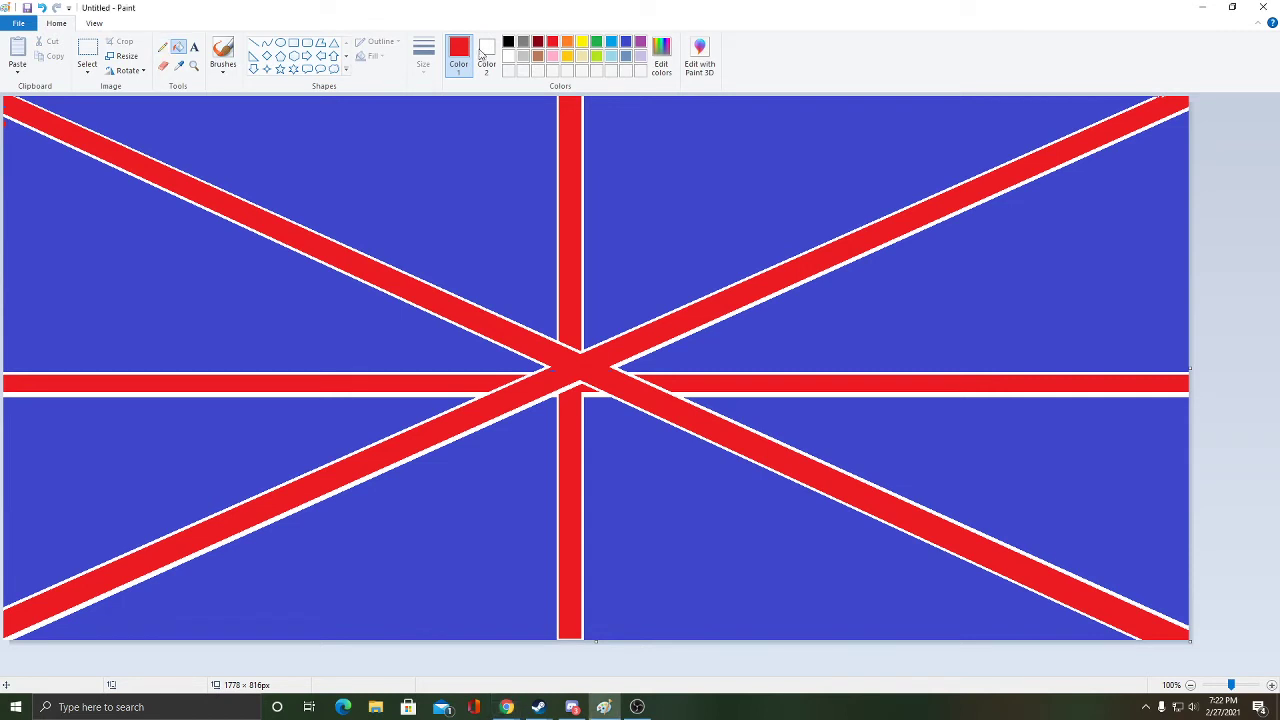
# Sketch a large freehand white circle around the crossing at the flag's centre with the Pencil
pyautogui.click(165, 50)
pyautogui.click(508, 56)
pyautogui.moveTo(606, 238)
pyautogui.mouseDown()
pyautogui.moveTo(496, 345)
pyautogui.moveTo(596, 409)
pyautogui.moveTo(704, 342)
pyautogui.moveTo(623, 230)
pyautogui.mouseUp()
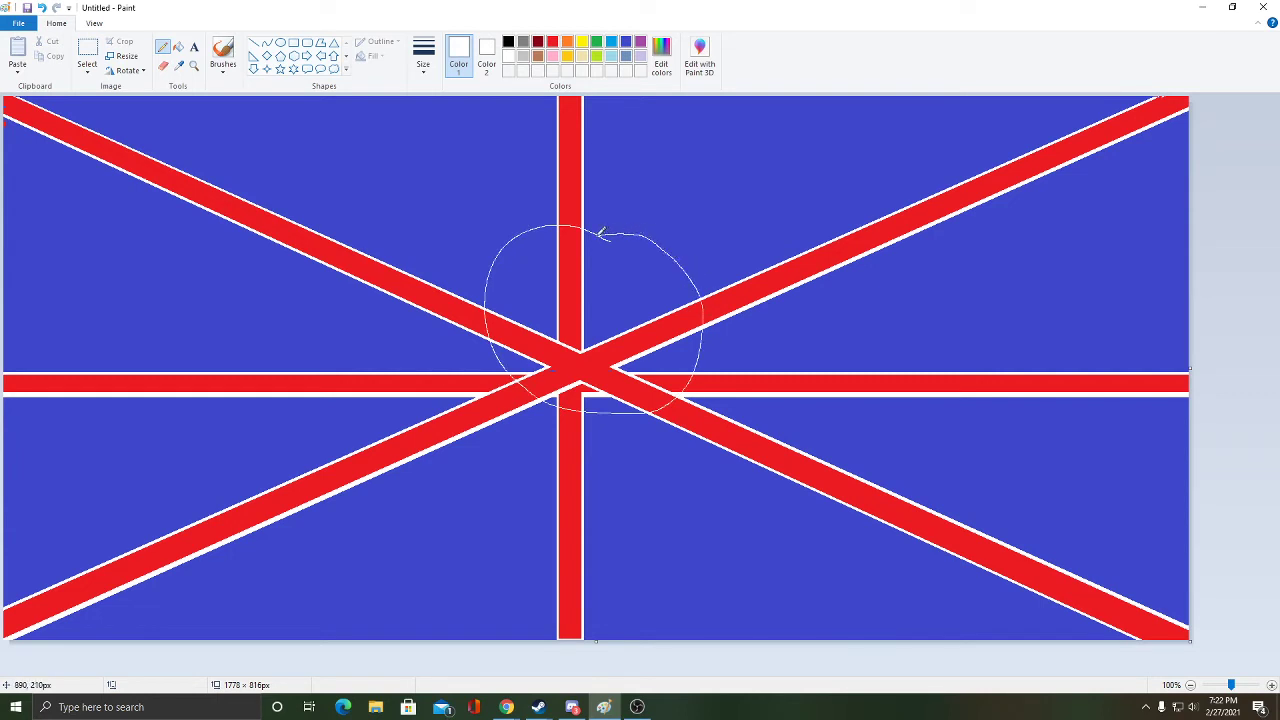
# Fill the blue and red regions inside the white circle with white to form a head
pyautogui.click(180, 48)
pyautogui.click(623, 297)
pyautogui.click(563, 289)
pyautogui.click(544, 282)
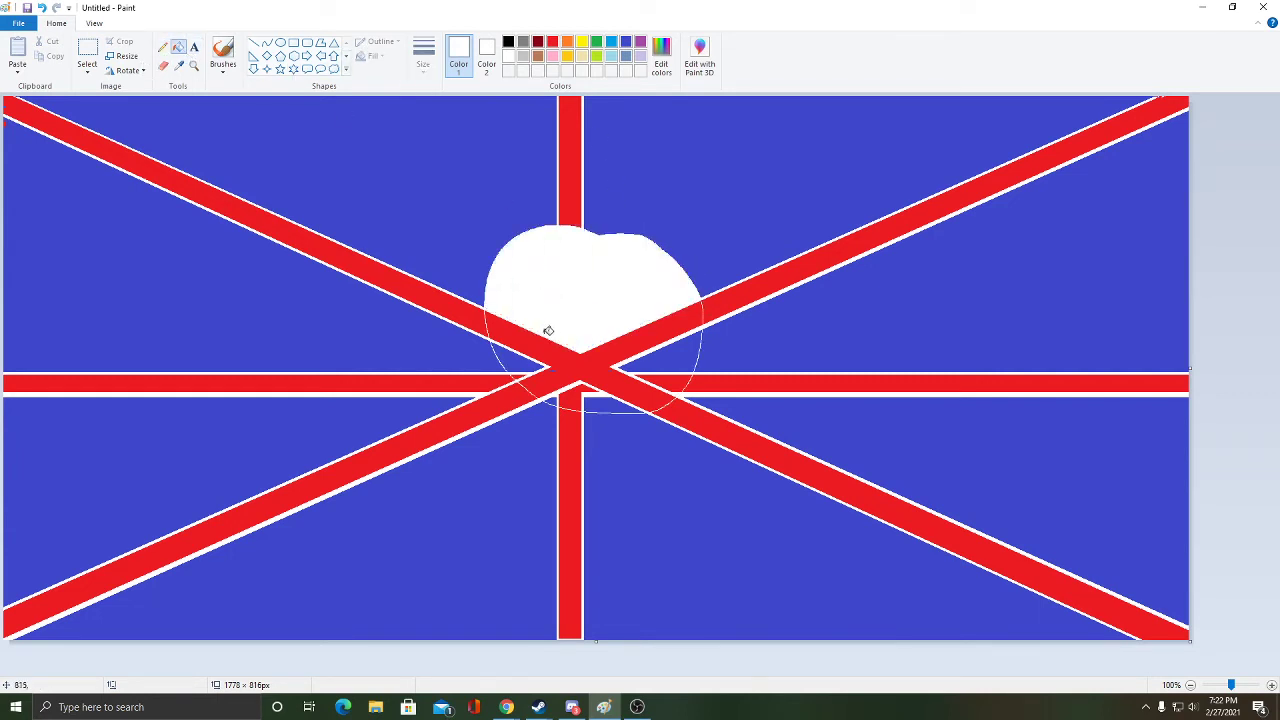
pyautogui.click(552, 326)
pyautogui.click(574, 391)
pyautogui.click(597, 397)
pyautogui.click(639, 366)
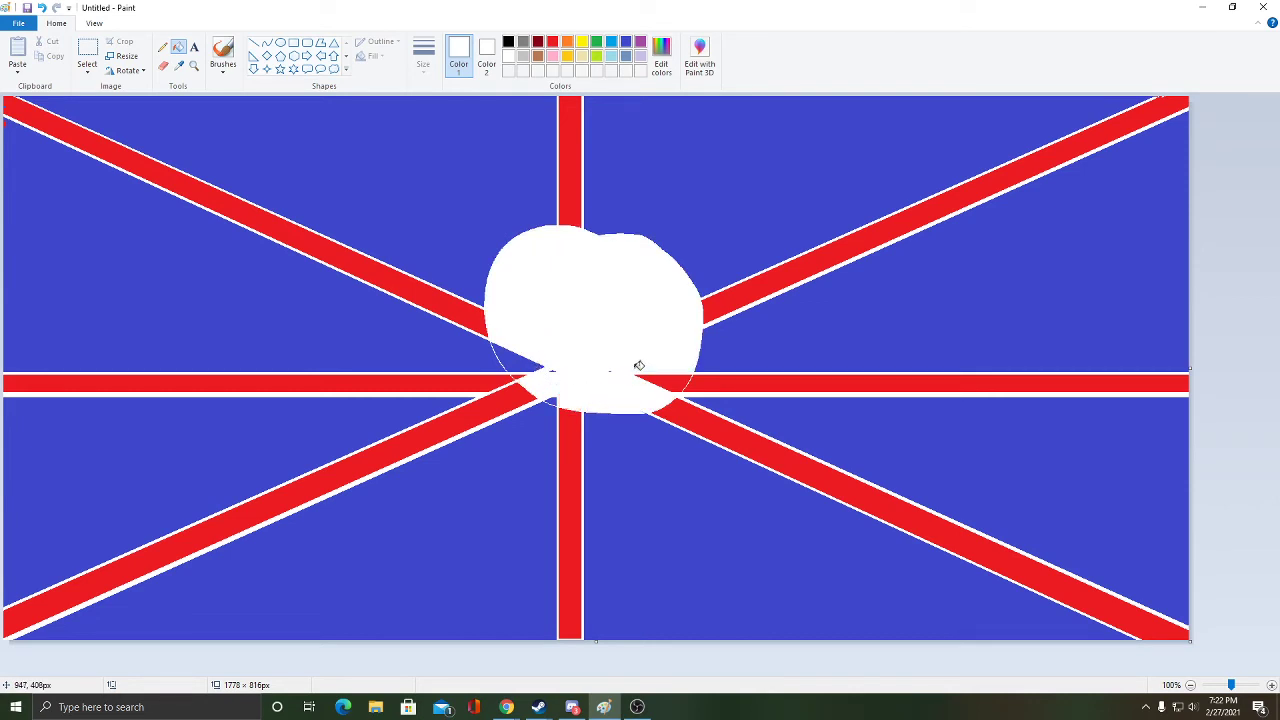
pyautogui.click(660, 373)
pyautogui.click(531, 370)
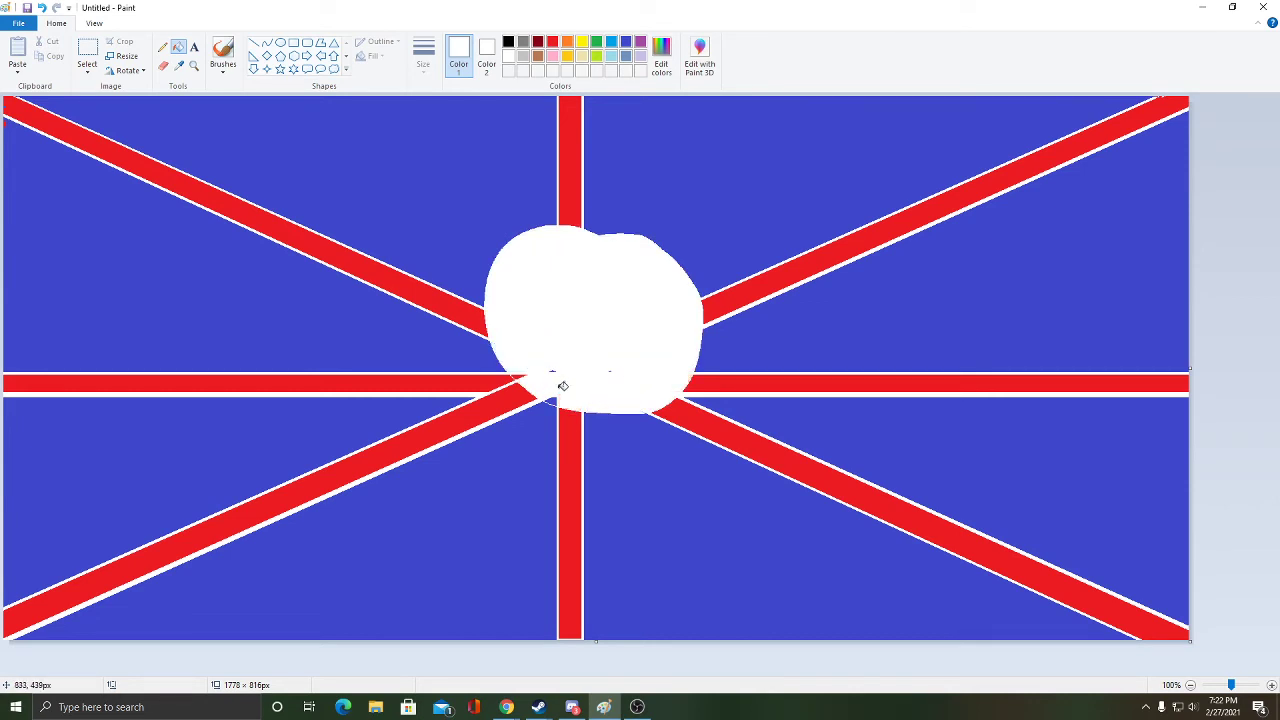
# Scribble messy gold hair across the top of the white head with the Pencil
pyautogui.click(162, 47)
pyautogui.click(566, 57)
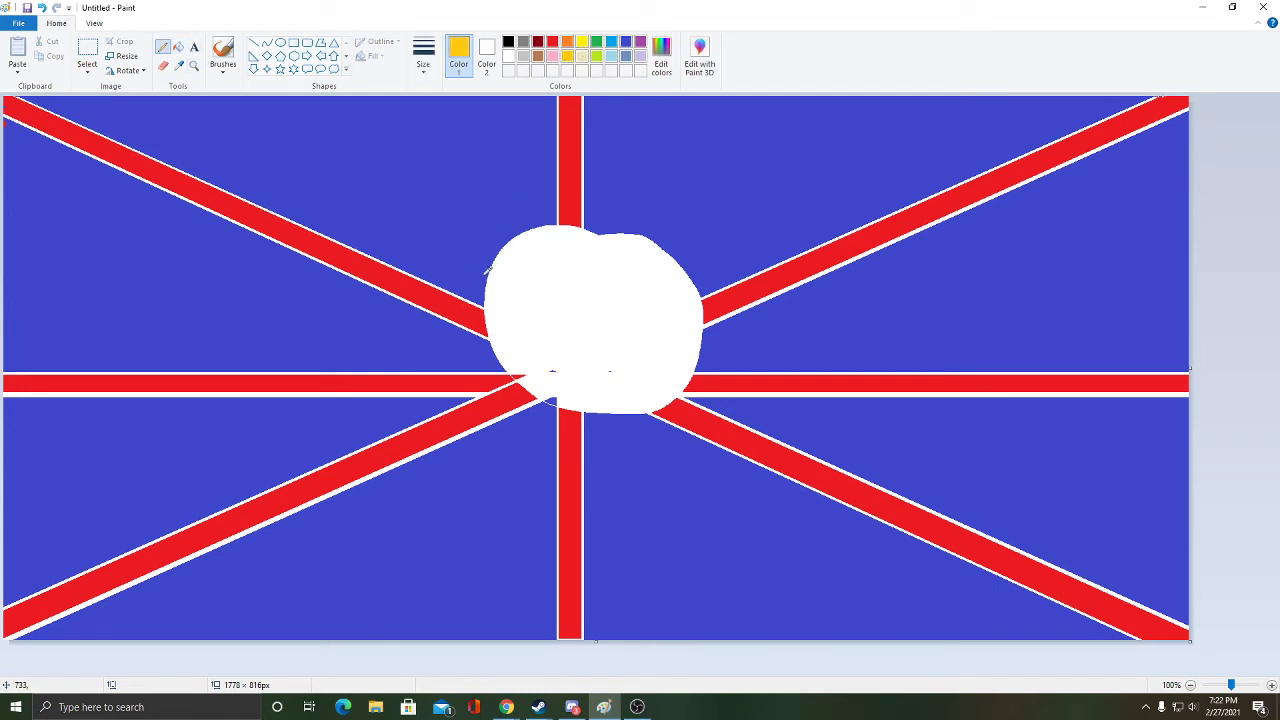
pyautogui.moveTo(485, 259)
pyautogui.mouseDown()
pyautogui.moveTo(523, 240)
pyautogui.moveTo(600, 252)
pyautogui.moveTo(628, 232)
pyautogui.moveTo(655, 252)
pyautogui.moveTo(500, 272)
pyautogui.moveTo(636, 268)
pyautogui.moveTo(520, 258)
pyautogui.moveTo(500, 230)
pyautogui.moveTo(632, 248)
pyautogui.moveTo(692, 287)
pyautogui.moveTo(535, 172)
pyautogui.moveTo(495, 265)
pyautogui.moveTo(450, 290)
pyautogui.mouseUp()
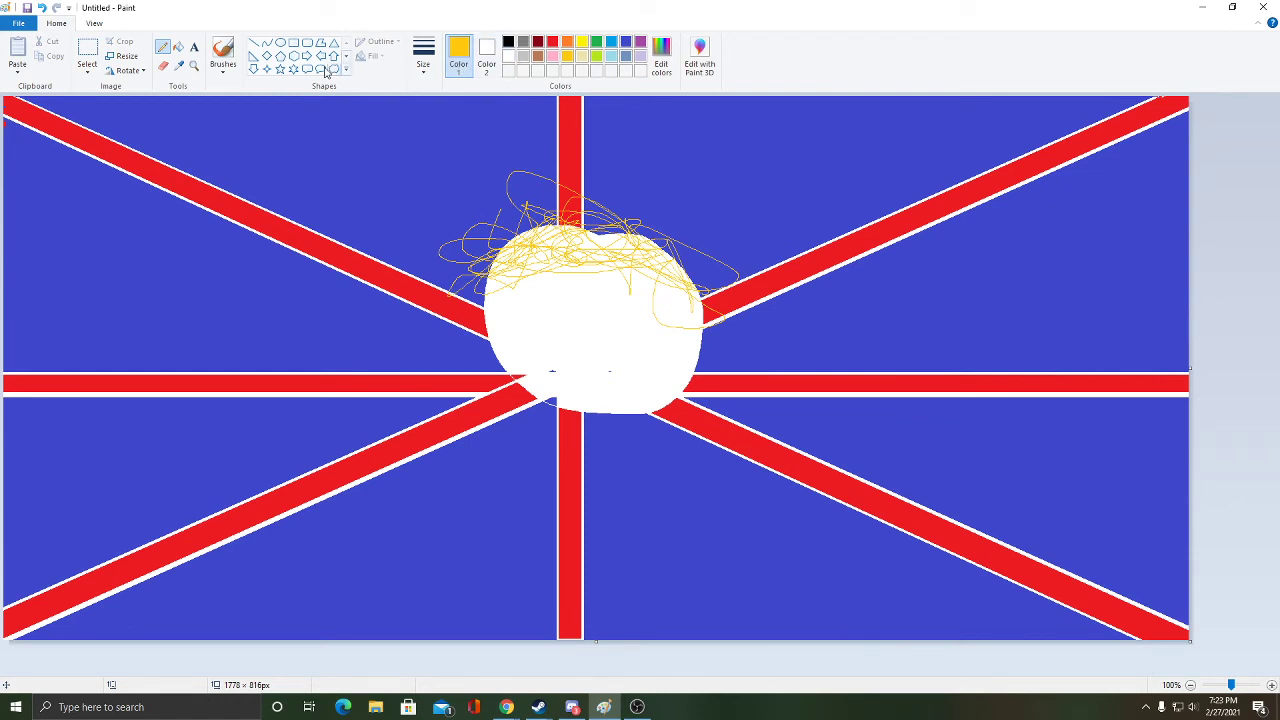
# Sketch white neck and shoulder outlines on both sides, running from the head down to the canvas's lower edge
pyautogui.click(510, 58)
pyautogui.moveTo(573, 404)
pyautogui.mouseDown()
pyautogui.moveTo(517, 451)
pyautogui.moveTo(445, 465)
pyautogui.moveTo(406, 614)
pyautogui.mouseUp()
pyautogui.moveTo(612, 412)
pyautogui.mouseDown()
pyautogui.moveTo(625, 461)
pyautogui.moveTo(727, 485)
pyautogui.moveTo(774, 559)
pyautogui.moveTo(770, 632)
pyautogui.mouseUp()
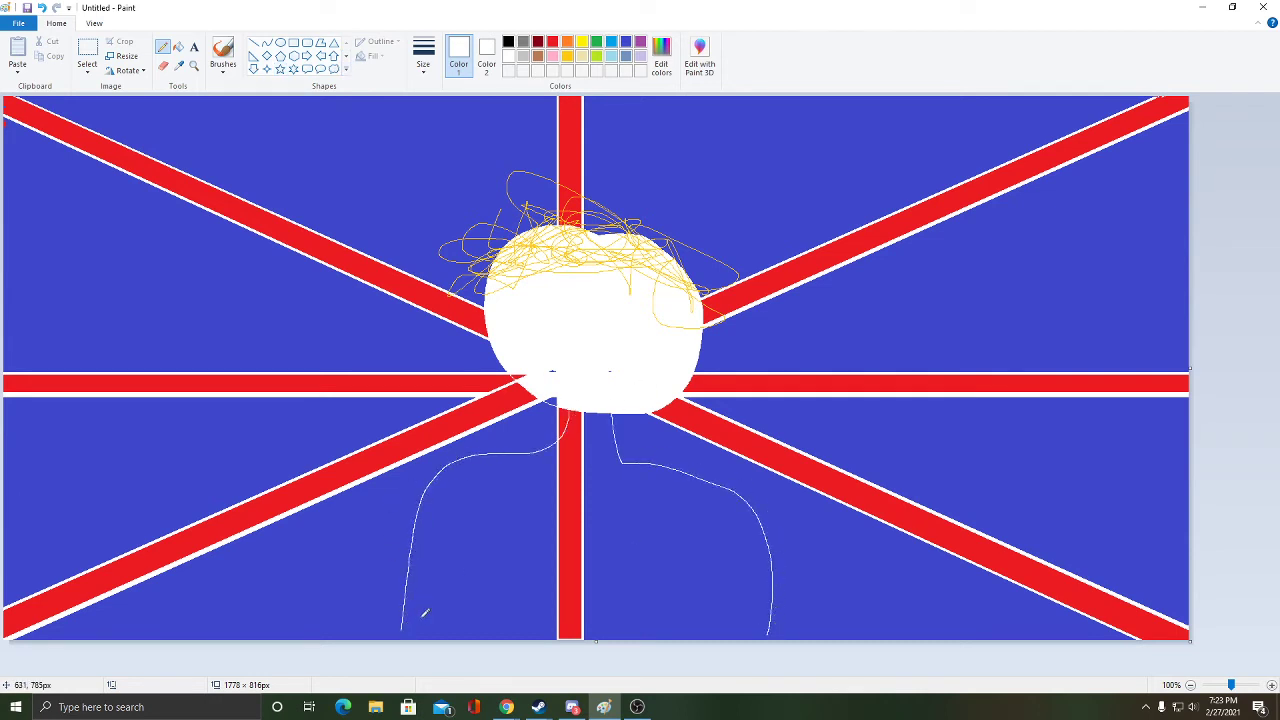
pyautogui.moveTo(405, 624); pyautogui.dragTo(402, 640)
pyautogui.moveTo(769, 630); pyautogui.dragTo(768, 641)
# Fill the blue and red regions inside the body outline with white
pyautogui.click(178, 47)
pyautogui.click(551, 545)
pyautogui.click(607, 535)
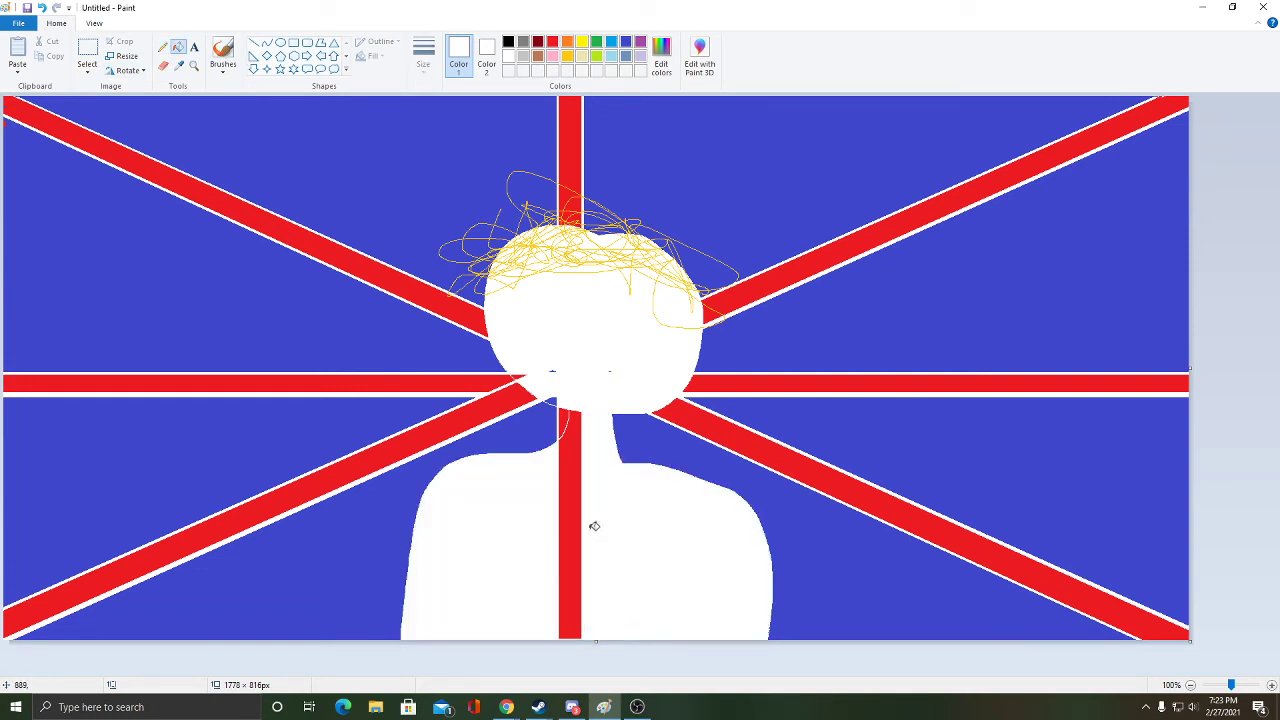
pyautogui.click(578, 503)
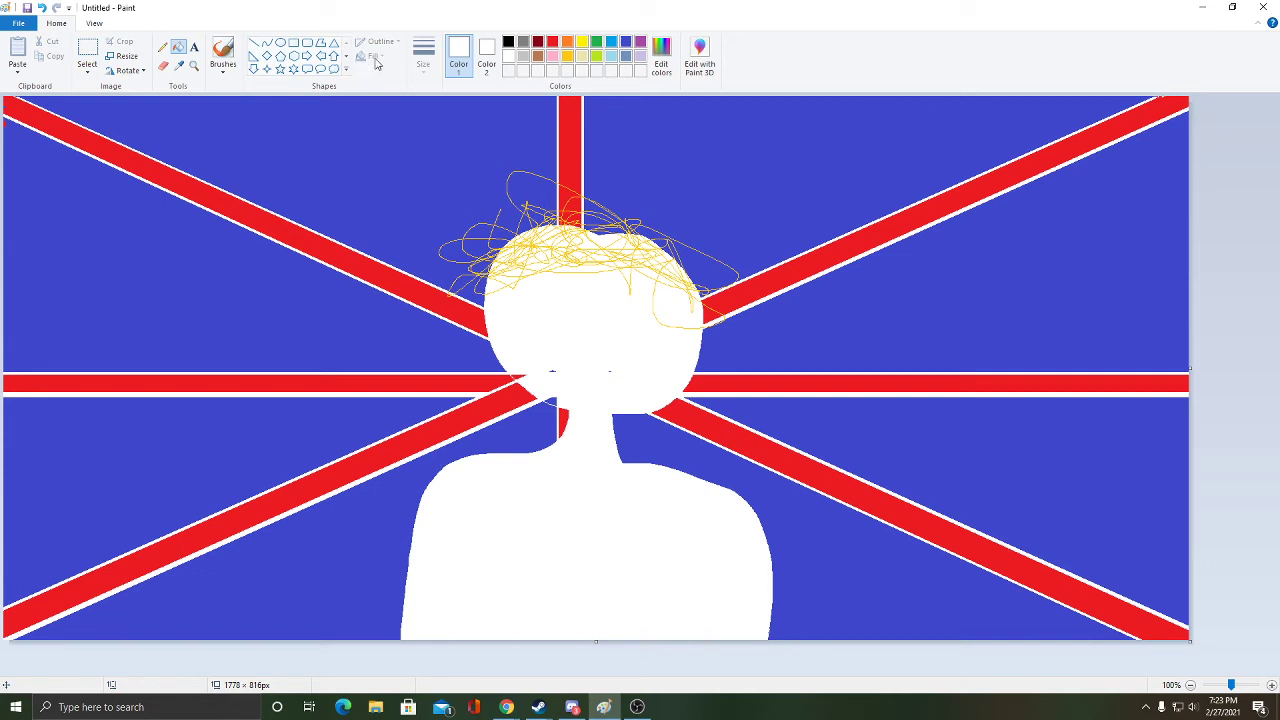
# Draw a curved black line on each side of the torso to separate the arms from the body
pyautogui.click(162, 47)
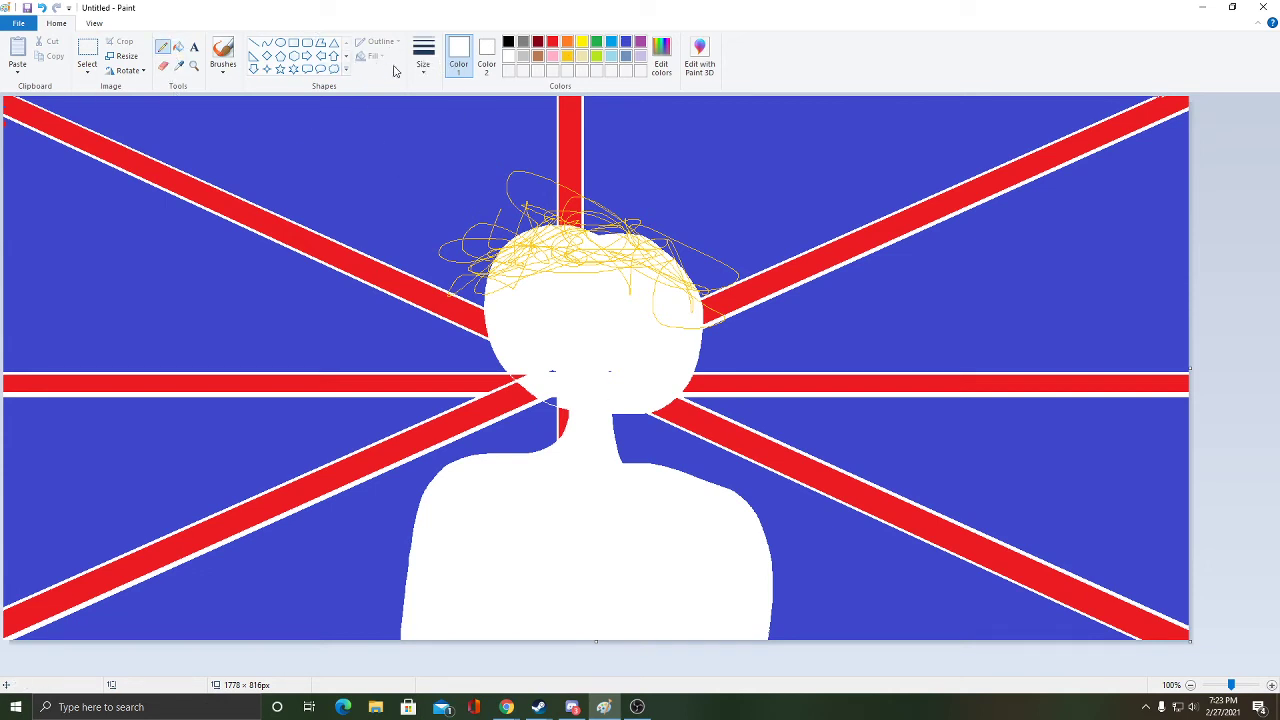
pyautogui.click(508, 41)
pyautogui.moveTo(482, 502); pyautogui.dragTo(460, 640)
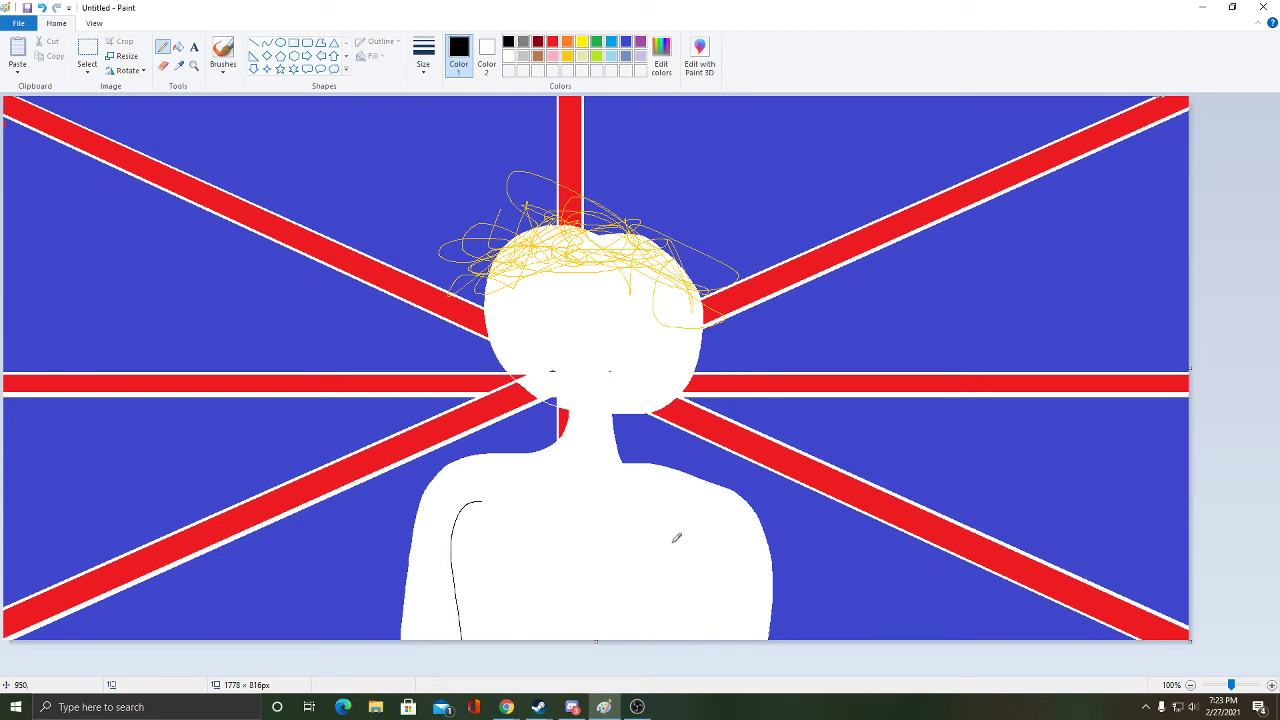
pyautogui.moveTo(668, 514)
pyautogui.mouseDown()
pyautogui.moveTo(749, 570)
pyautogui.moveTo(756, 640)
pyautogui.mouseUp()
# Draw two red lines across each upper arm to outline armbands
pyautogui.click(553, 41)
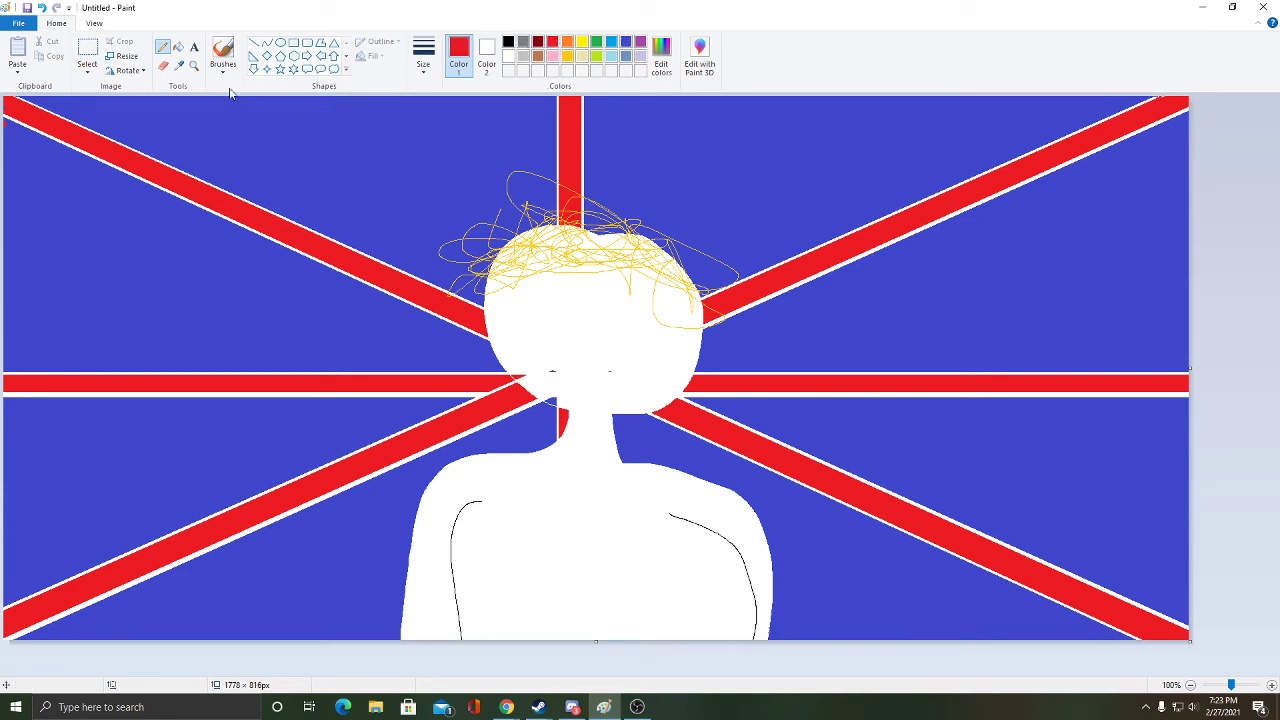
pyautogui.moveTo(418, 509); pyautogui.dragTo(452, 527)
pyautogui.moveTo(407, 578); pyautogui.dragTo(455, 592)
pyautogui.moveTo(724, 536); pyautogui.dragTo(764, 519)
pyautogui.moveTo(749, 579); pyautogui.dragTo(774, 576)
# Fill both armbands with red, undoing the spilled fill and closing the outline gap first
pyautogui.click(178, 47)
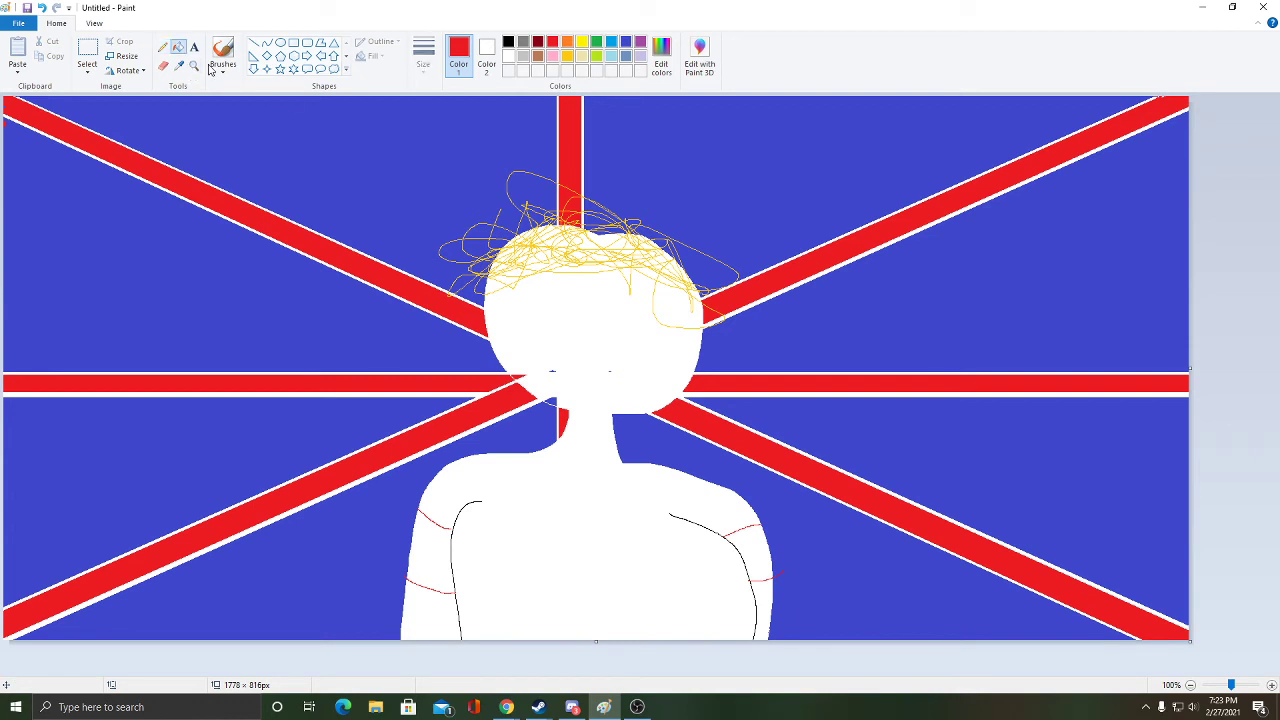
pyautogui.click(760, 567)
pyautogui.click(487, 516)
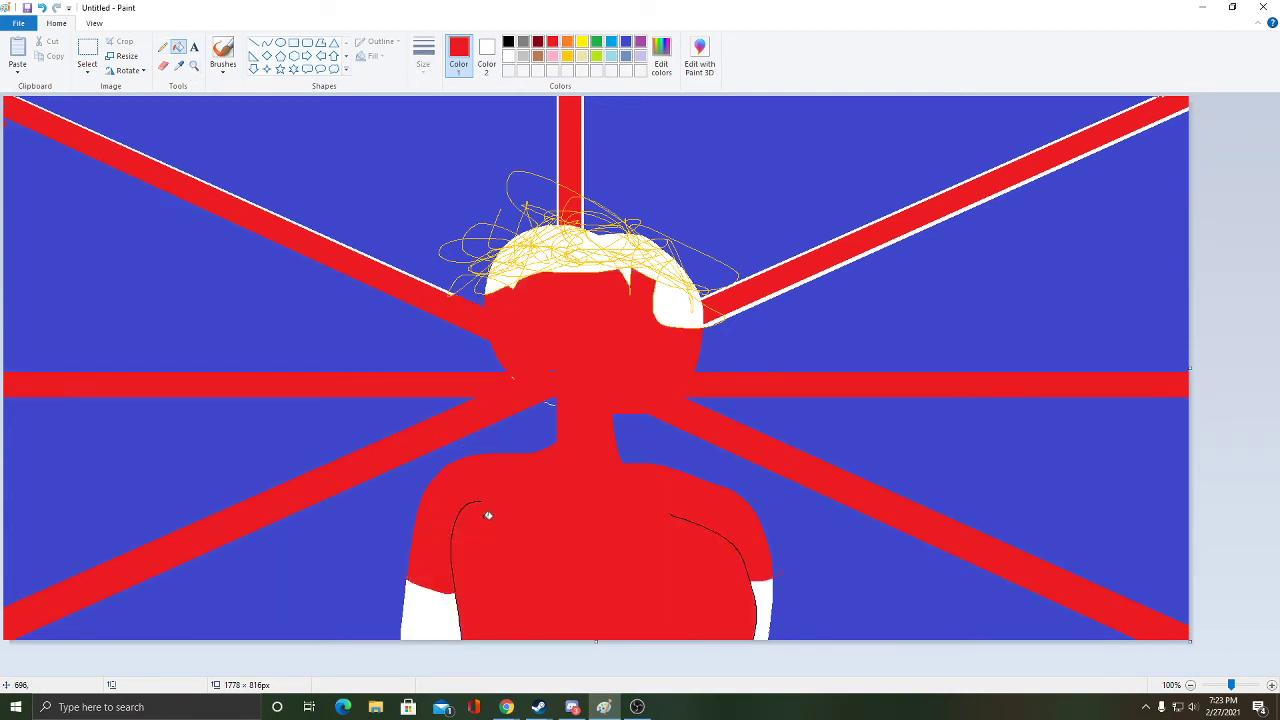
pyautogui.click(43, 10)
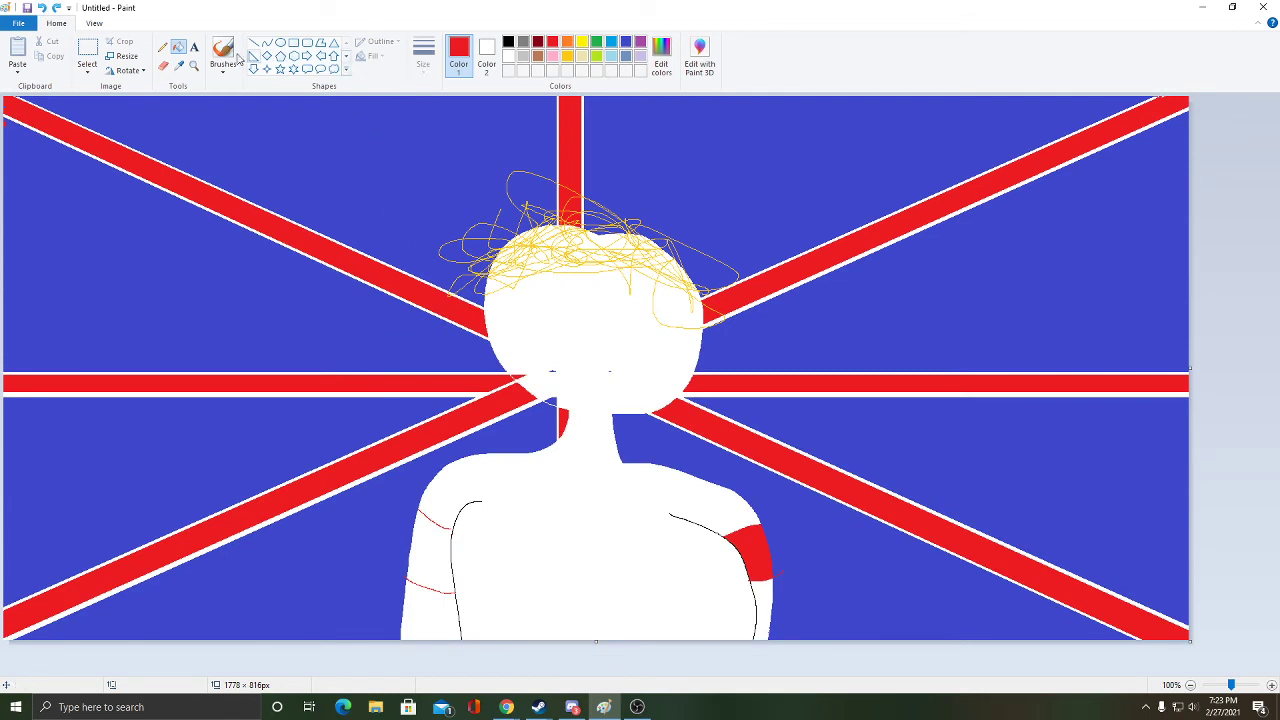
pyautogui.click(163, 47)
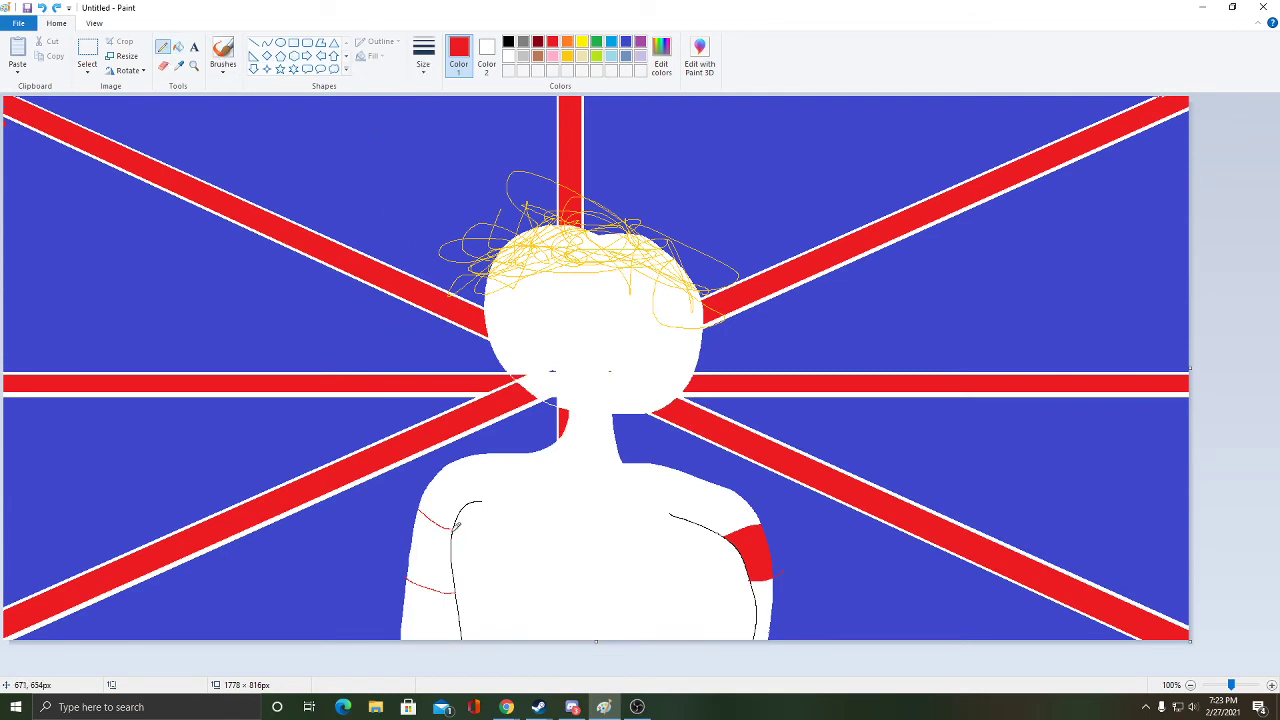
pyautogui.click(178, 47)
pyautogui.click(424, 574)
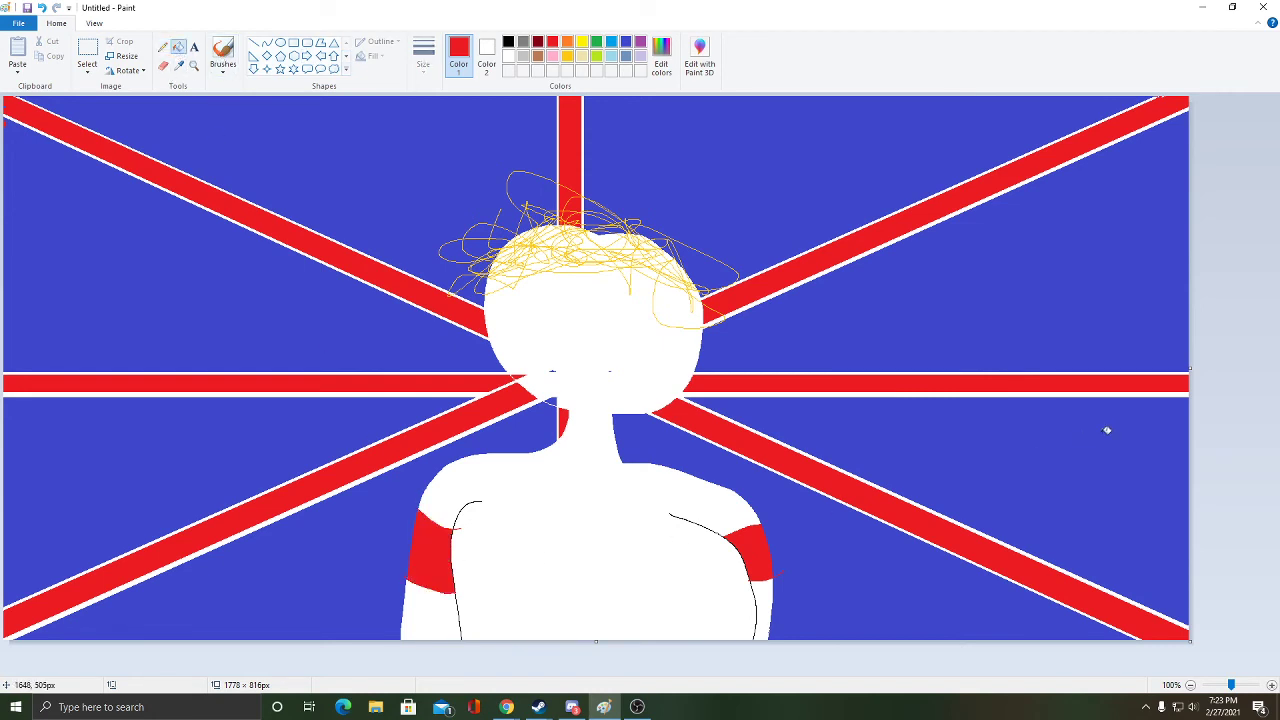
pyautogui.click(637, 707)
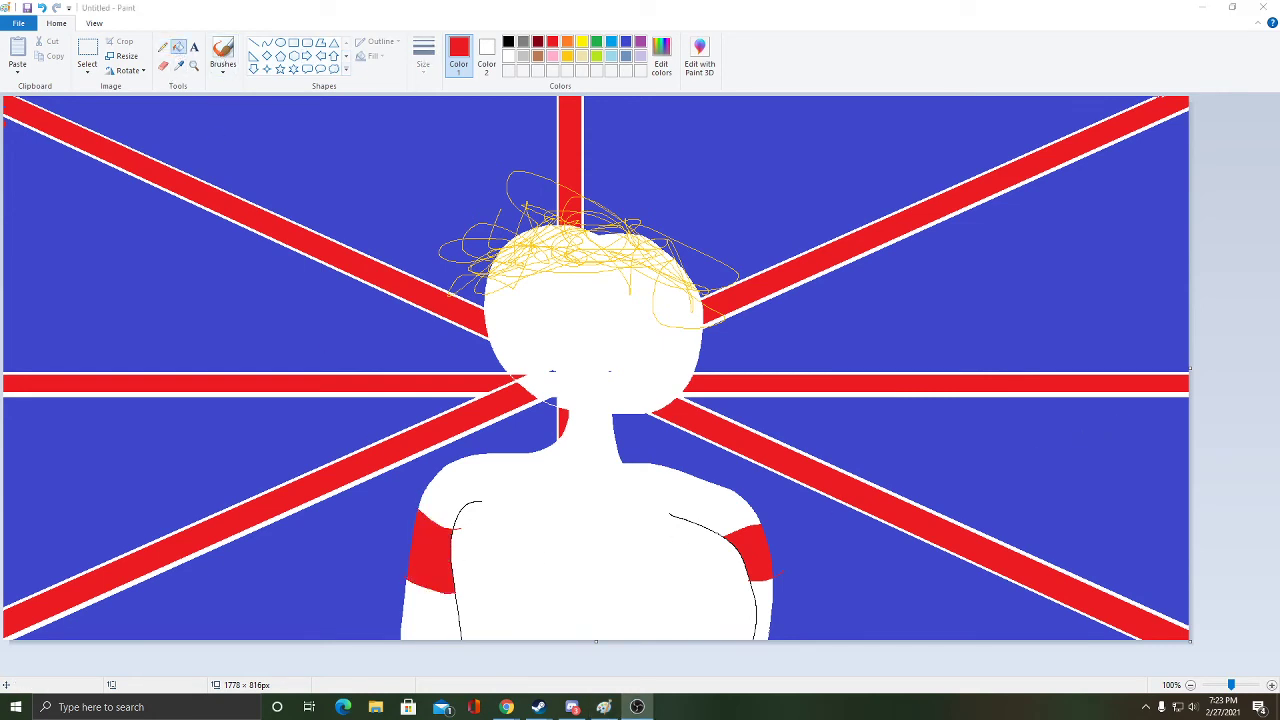
pyautogui.click(703, 7)
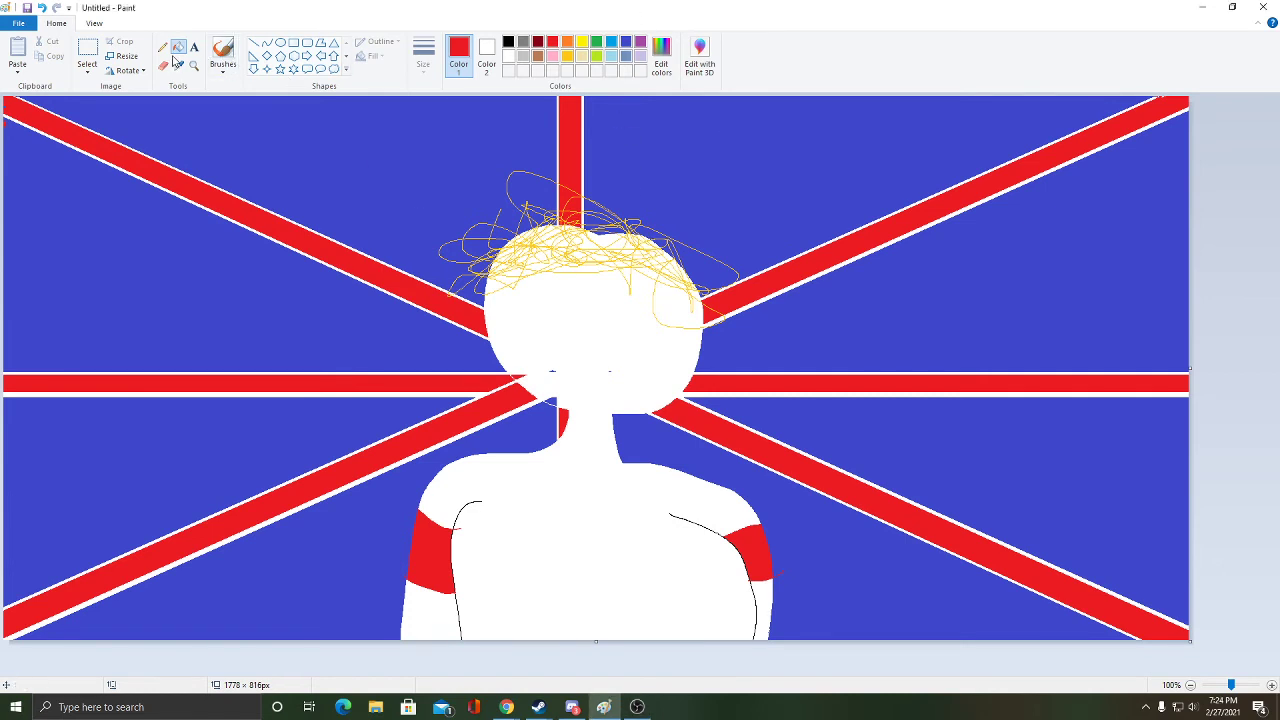
# Draw two small down-arrow eyes on the face, one black and the other dark red at about 18 × 35 px
pyautogui.click(254, 69)
pyautogui.click(508, 42)
pyautogui.moveTo(529, 288); pyautogui.dragTo(538, 315)
pyautogui.moveTo(614, 288); pyautogui.dragTo(630, 319)
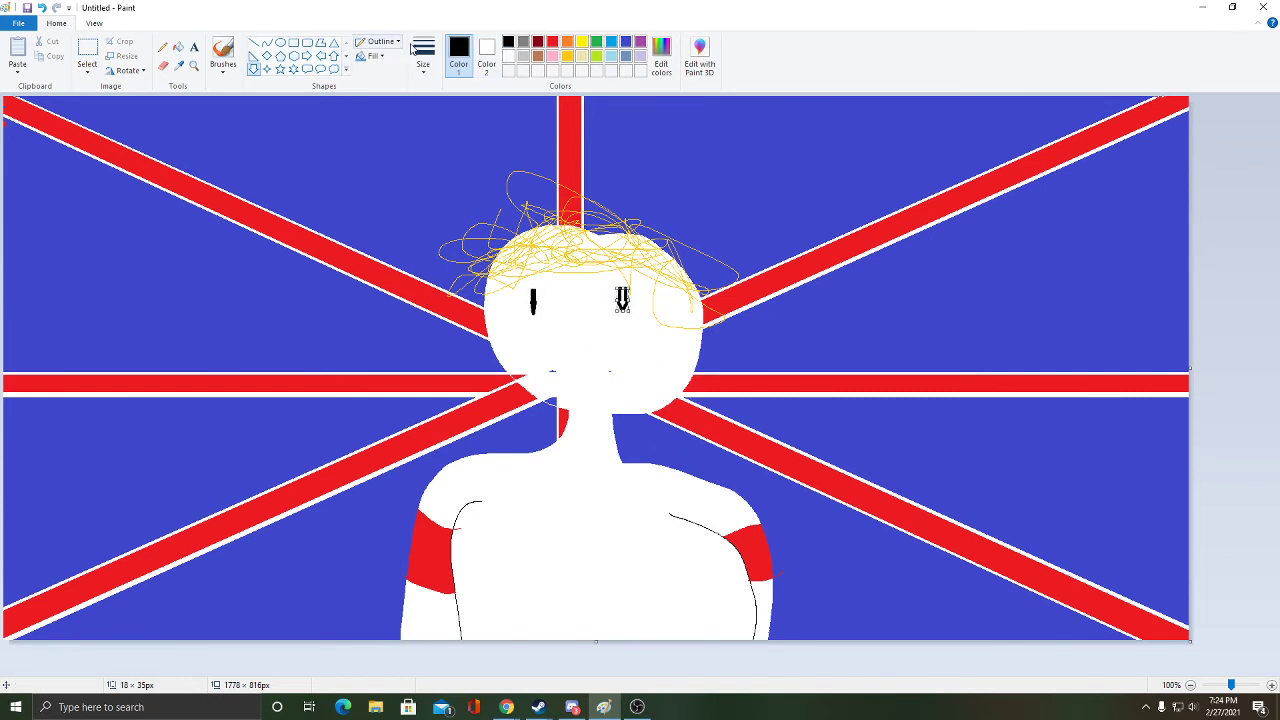
pyautogui.click(375, 57)
pyautogui.click(392, 100)
pyautogui.click(538, 41)
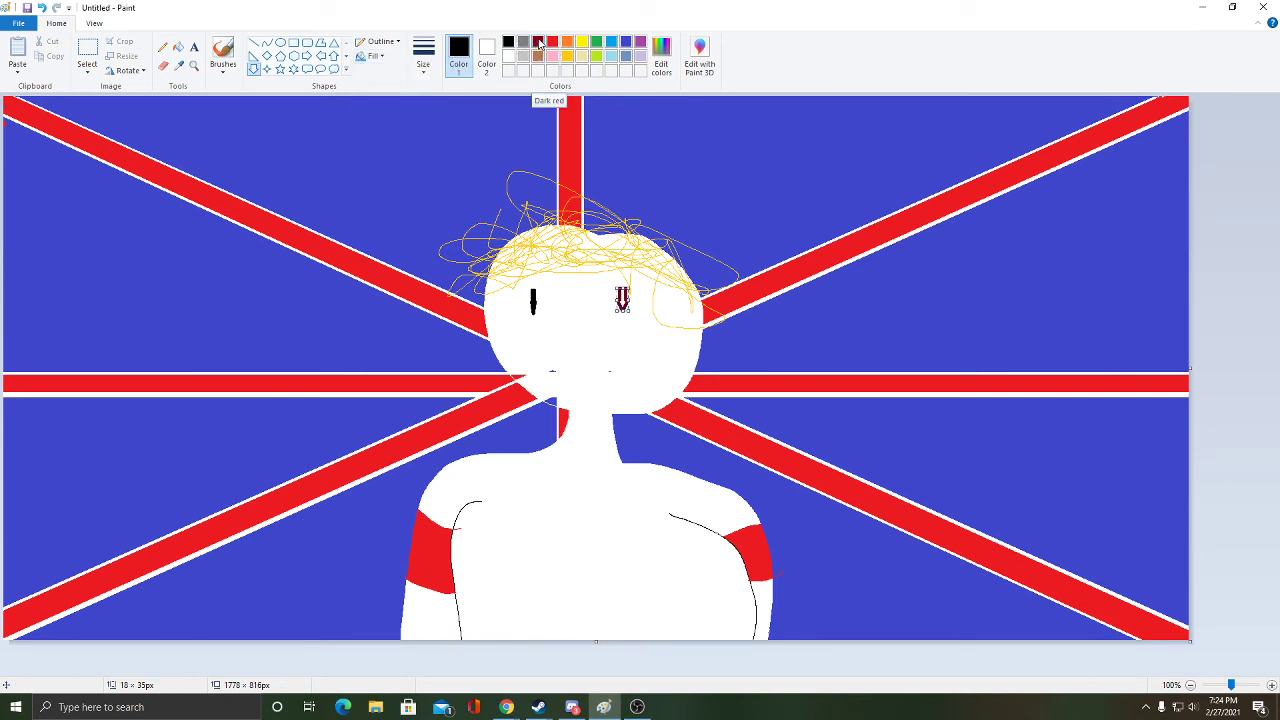
# Draw an oval callout about 163 × 58 px as the mouth and set its outline to red
pyautogui.click(320, 69)
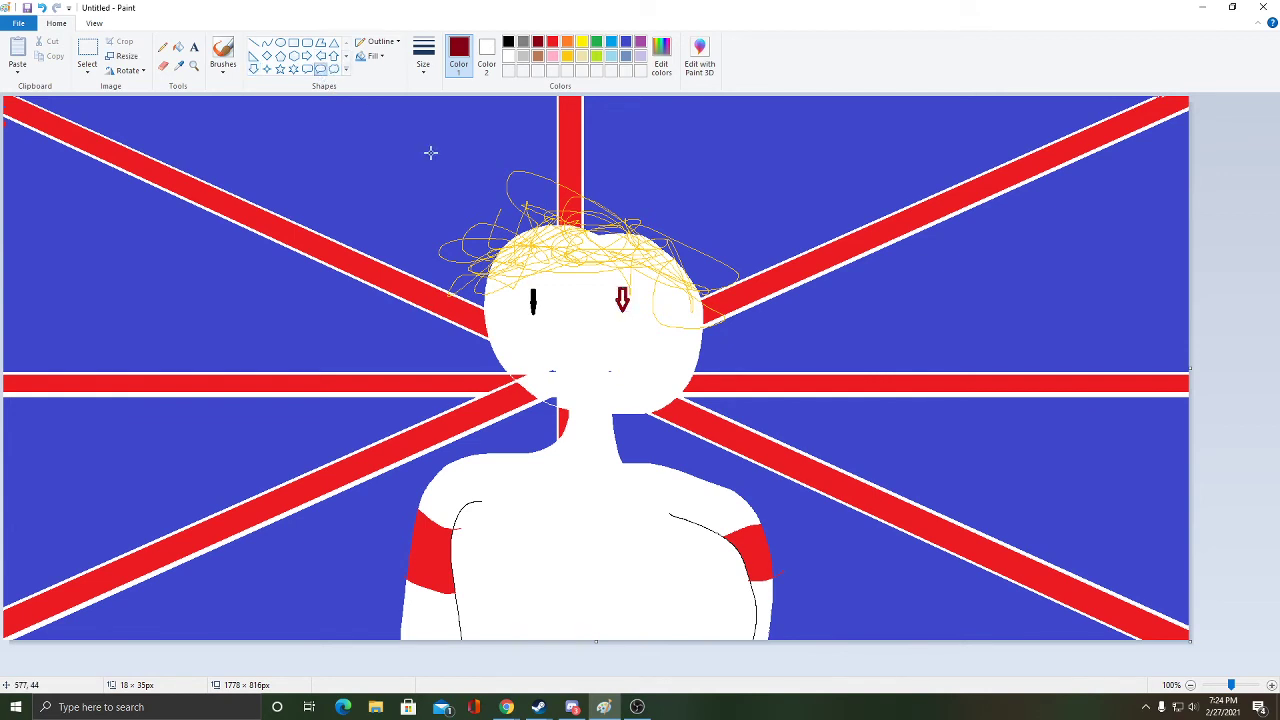
pyautogui.moveTo(542, 347); pyautogui.dragTo(653, 386)
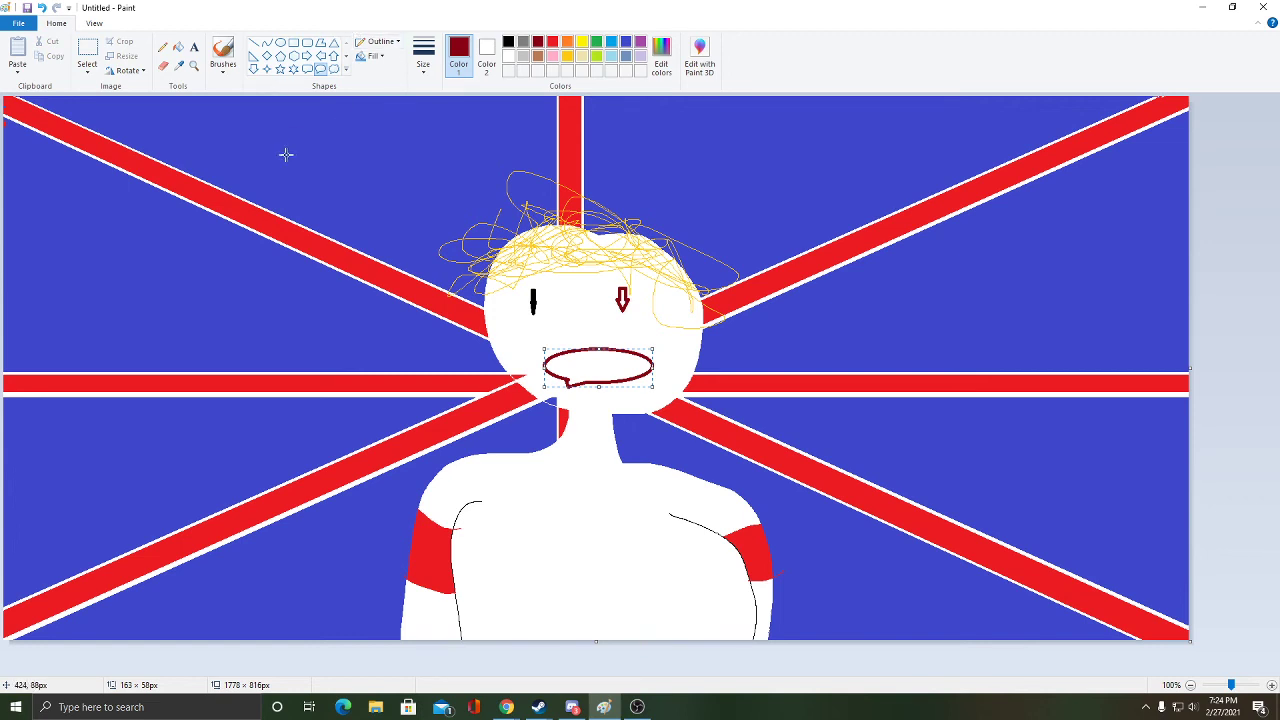
pyautogui.click(551, 57)
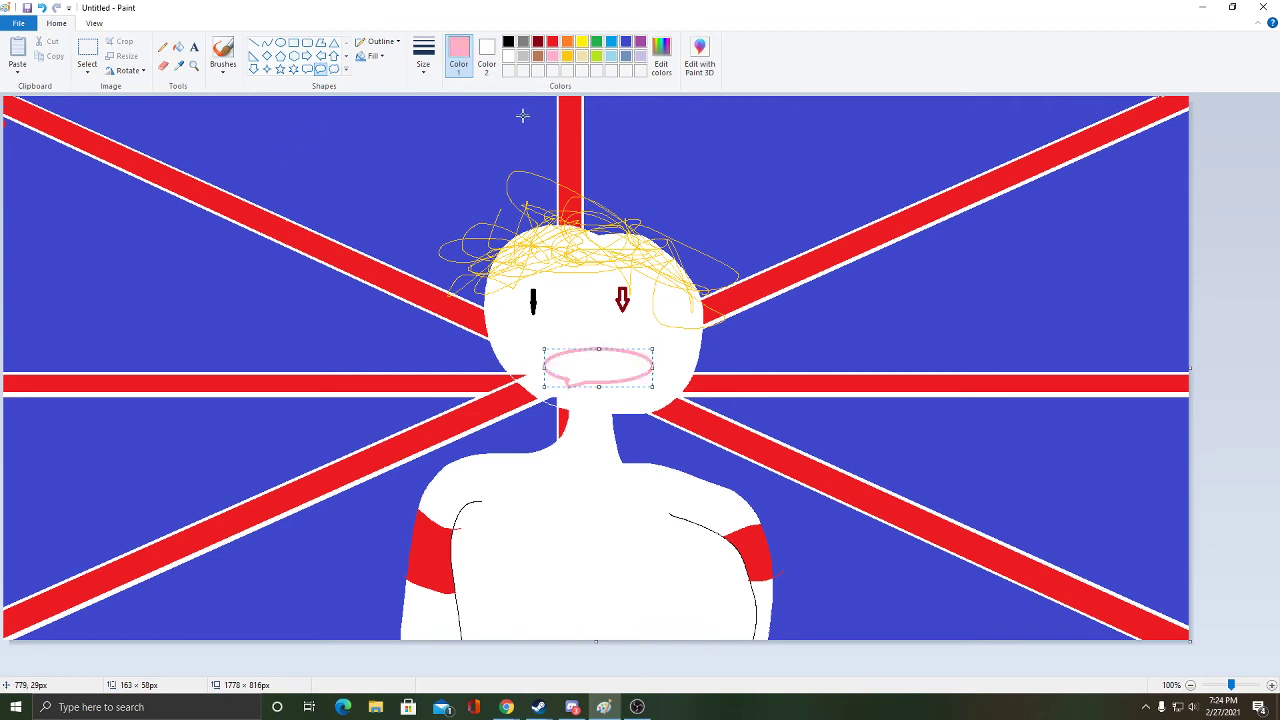
pyautogui.click(552, 41)
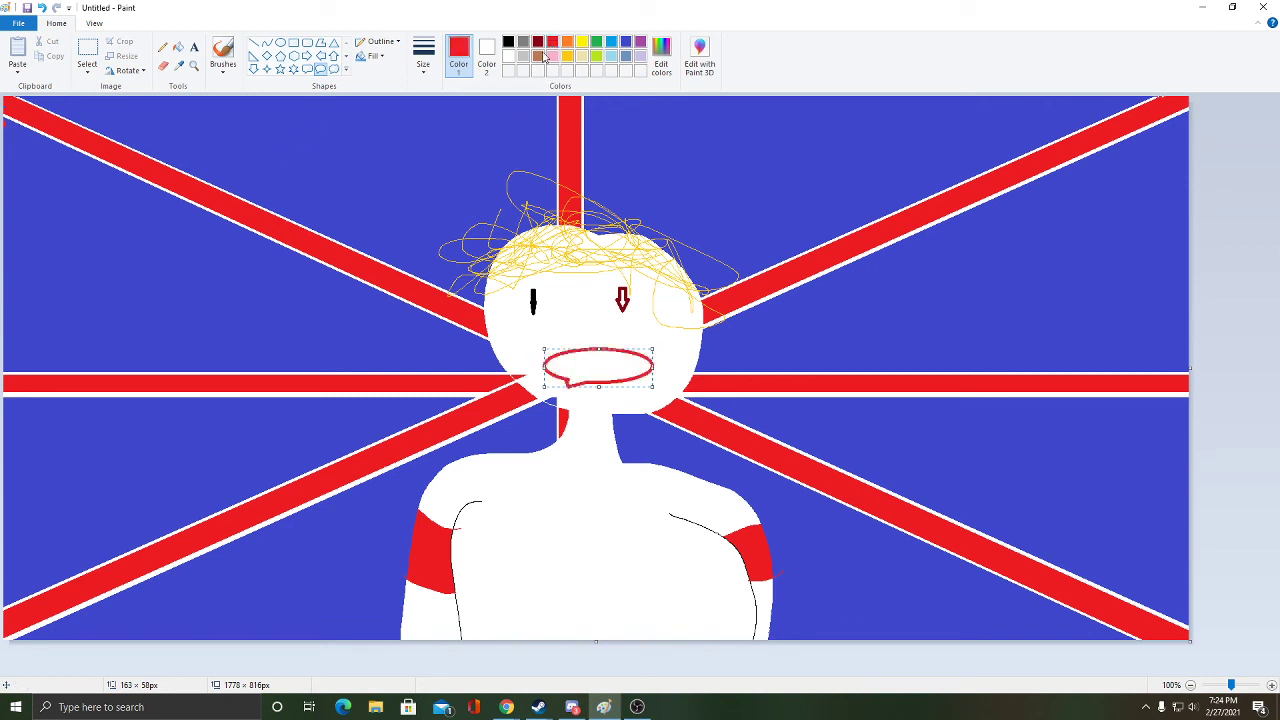
# Sketch a pink stick figure with a boxy head, raised arms and legs on the blue area beside the head
pyautogui.click(164, 48)
pyautogui.click(552, 57)
pyautogui.moveTo(900, 252)
pyautogui.mouseDown()
pyautogui.moveTo(901, 285)
pyautogui.moveTo(971, 308)
pyautogui.moveTo(972, 252)
pyautogui.moveTo(890, 248)
pyautogui.mouseUp()
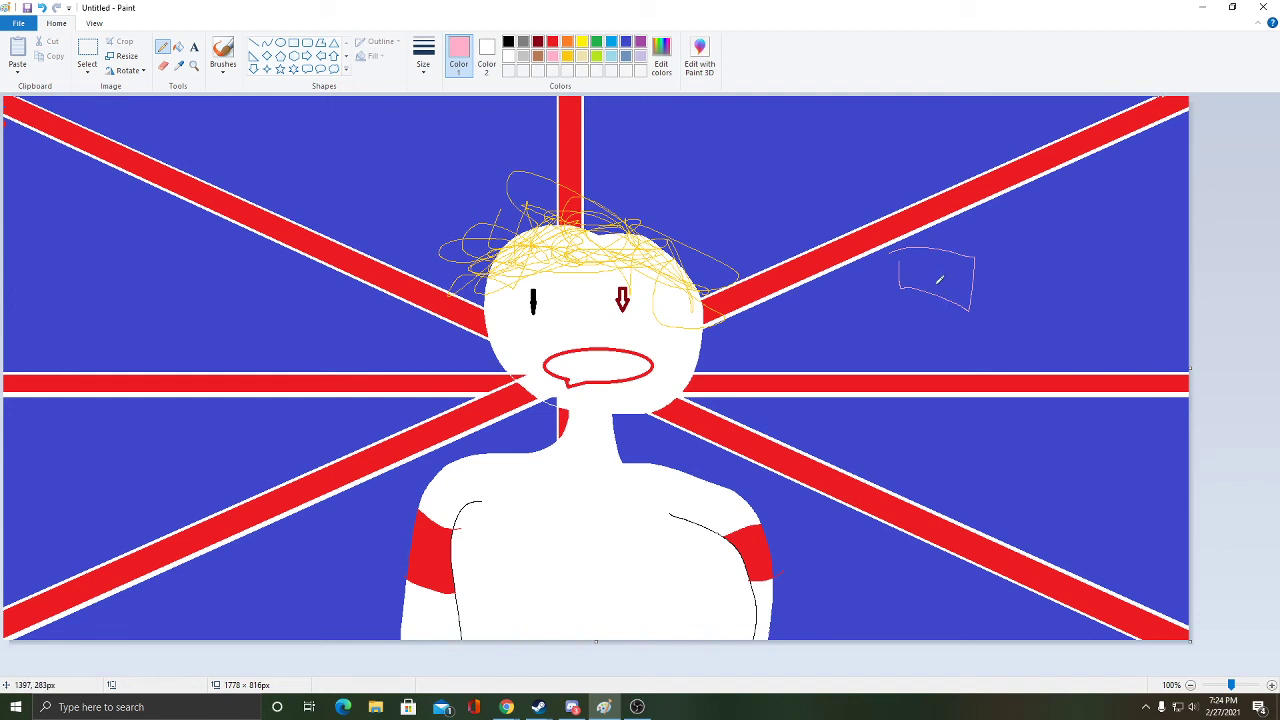
pyautogui.moveTo(938, 292)
pyautogui.mouseDown()
pyautogui.moveTo(930, 347)
pyautogui.moveTo(934, 327)
pyautogui.moveTo(880, 294)
pyautogui.mouseUp()
pyautogui.moveTo(940, 331); pyautogui.dragTo(998, 284)
pyautogui.moveTo(931, 361); pyautogui.dragTo(948, 407)
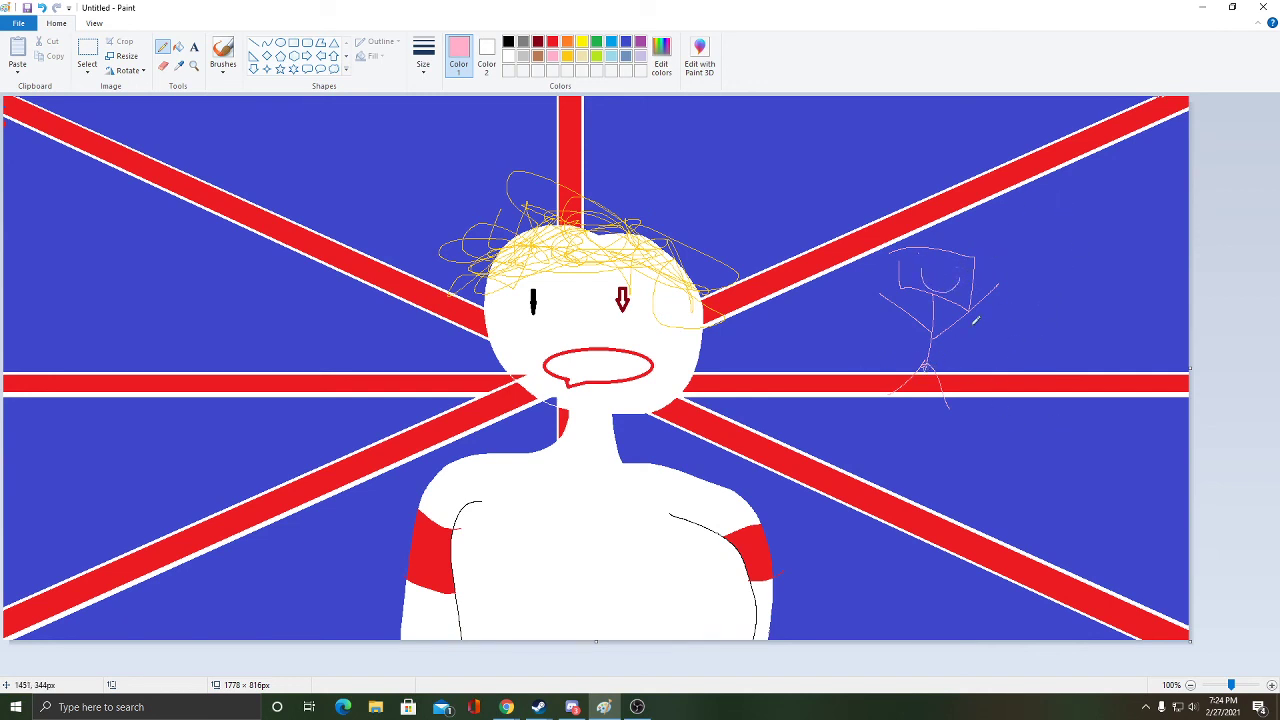
# Draw a vertical line about 3 × 130 px at the stick figure's raised hand and color it red
pyautogui.click(254, 43)
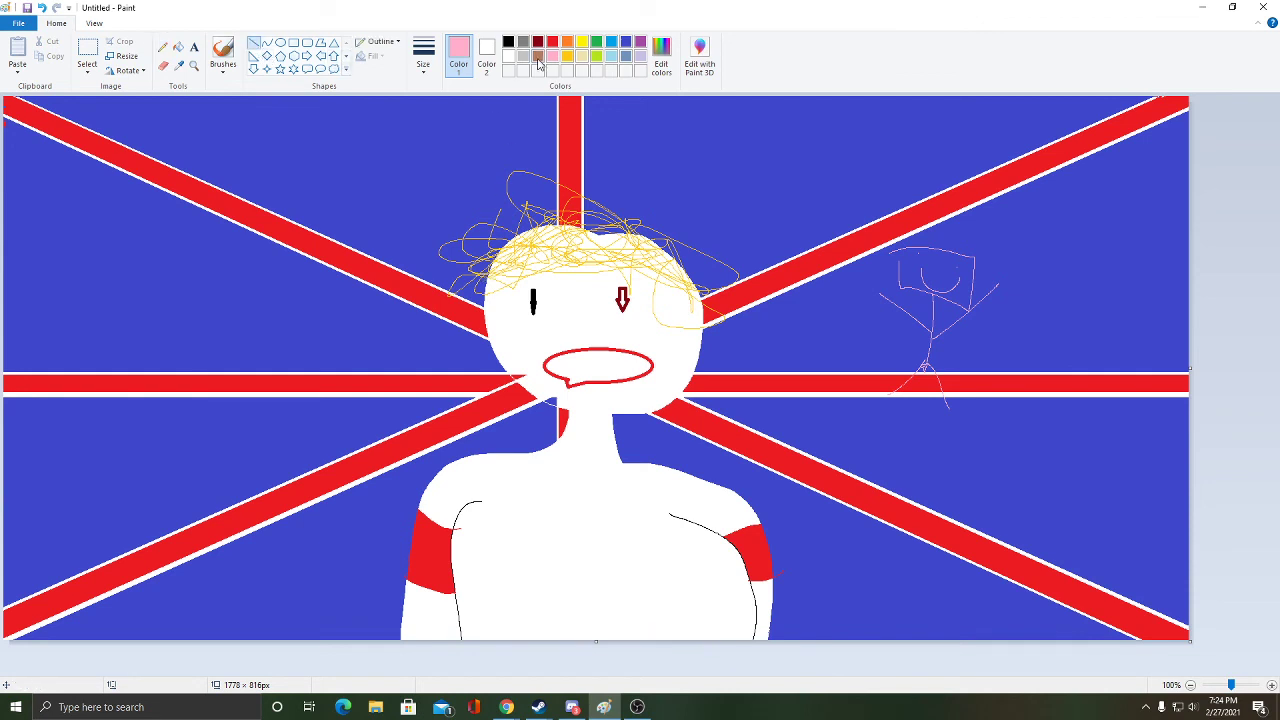
pyautogui.click(537, 55)
pyautogui.moveTo(997, 320); pyautogui.dragTo(1000, 233)
pyautogui.click(555, 44)
pyautogui.click(535, 56)
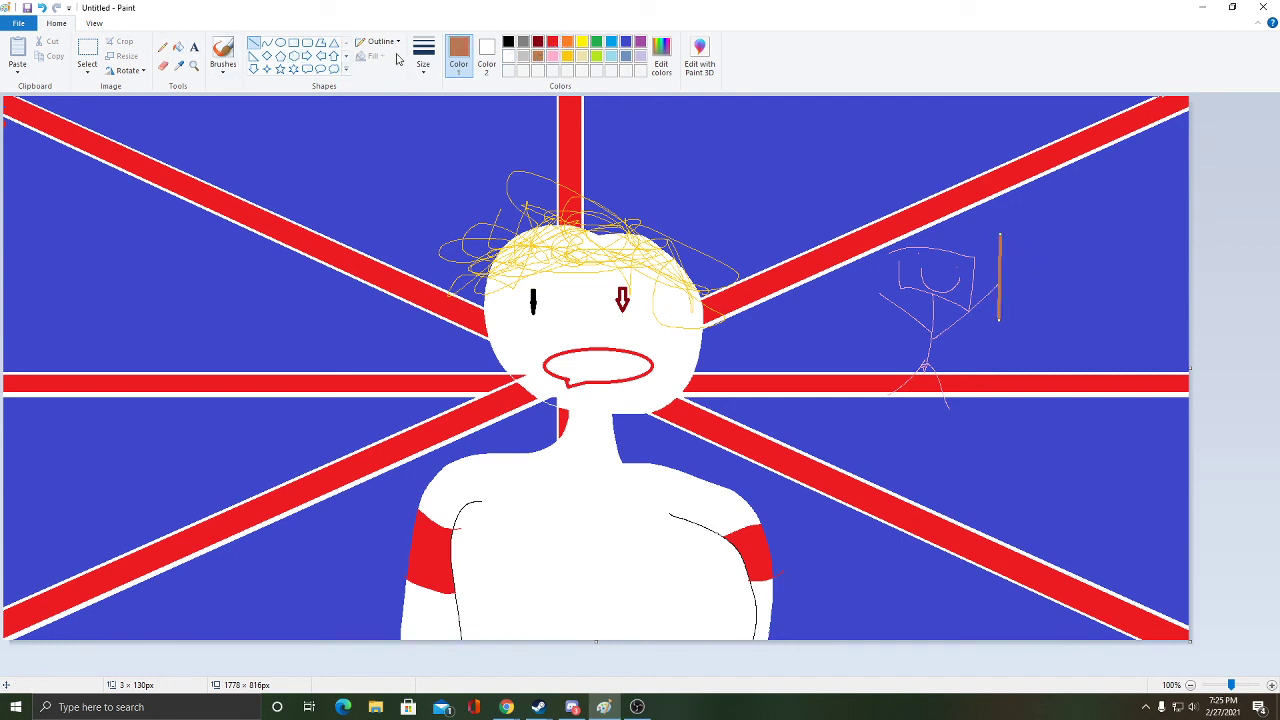
pyautogui.click(553, 44)
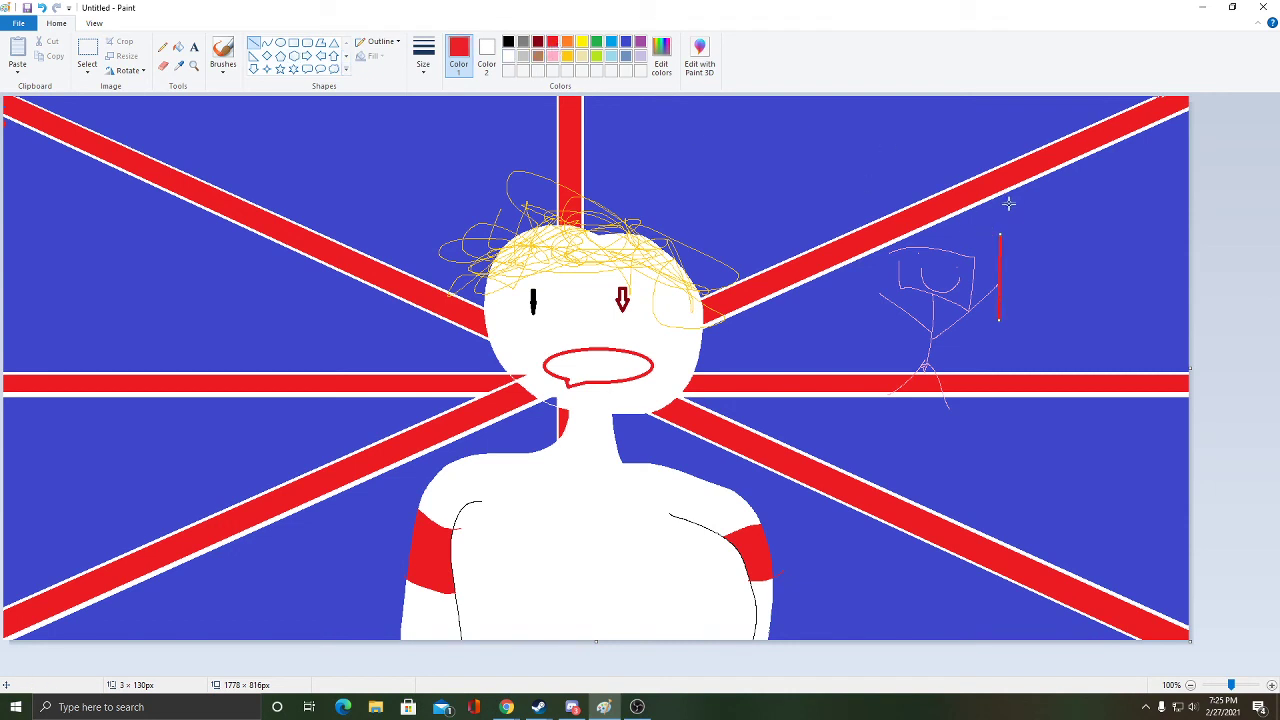
# Recolor the stick figure's flagpole brown and draw a horizontal red stripe about 109 px long outward from the pole's upper end
pyautogui.click(536, 58)
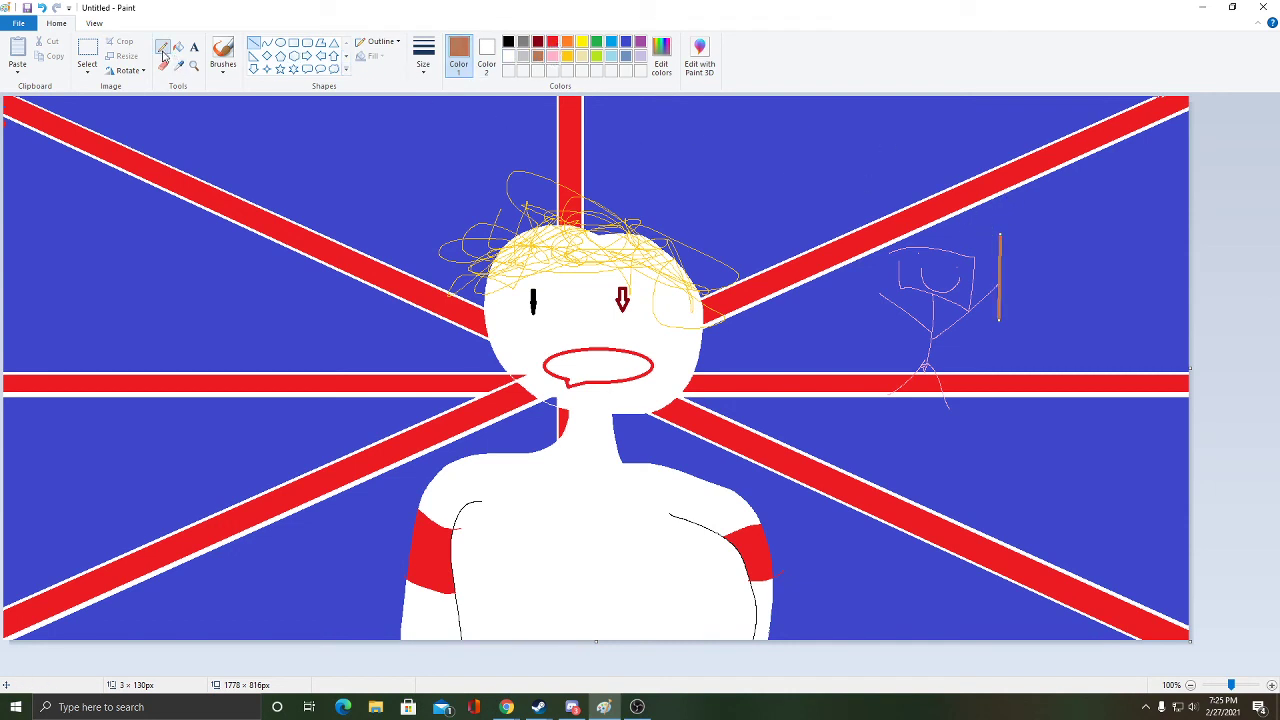
pyautogui.click(552, 42)
pyautogui.moveTo(1000, 236); pyautogui.dragTo(1072, 236)
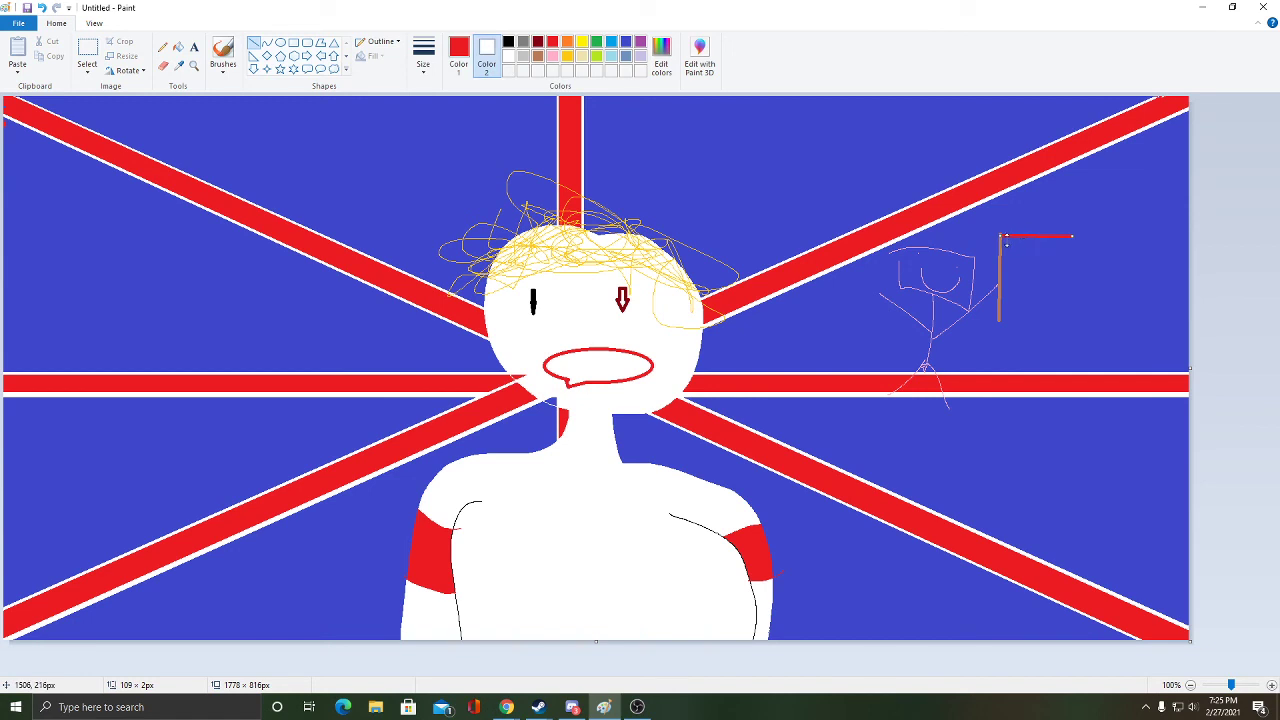
# Add a white horizontal stripe about 114 px long below the red one, and another red stripe about 112 px long beneath it
pyautogui.click(254, 44)
pyautogui.moveTo(1002, 246); pyautogui.dragTo(1076, 247)
pyautogui.click(458, 55)
pyautogui.click(508, 56)
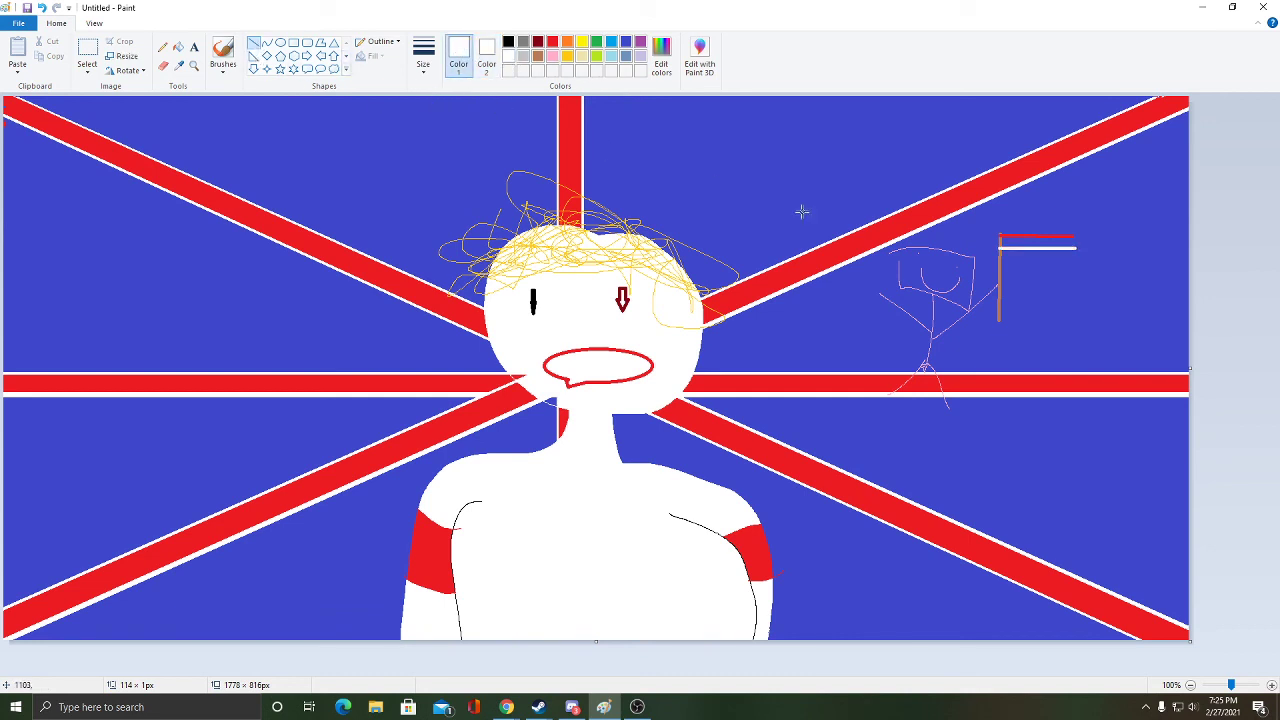
pyautogui.moveTo(998, 265); pyautogui.dragTo(1075, 266)
pyautogui.click(552, 41)
# Draw a small white-filled rectangle with a light blue outline over the stripes at the flag's upper corner beside the pole
pyautogui.click(294, 43)
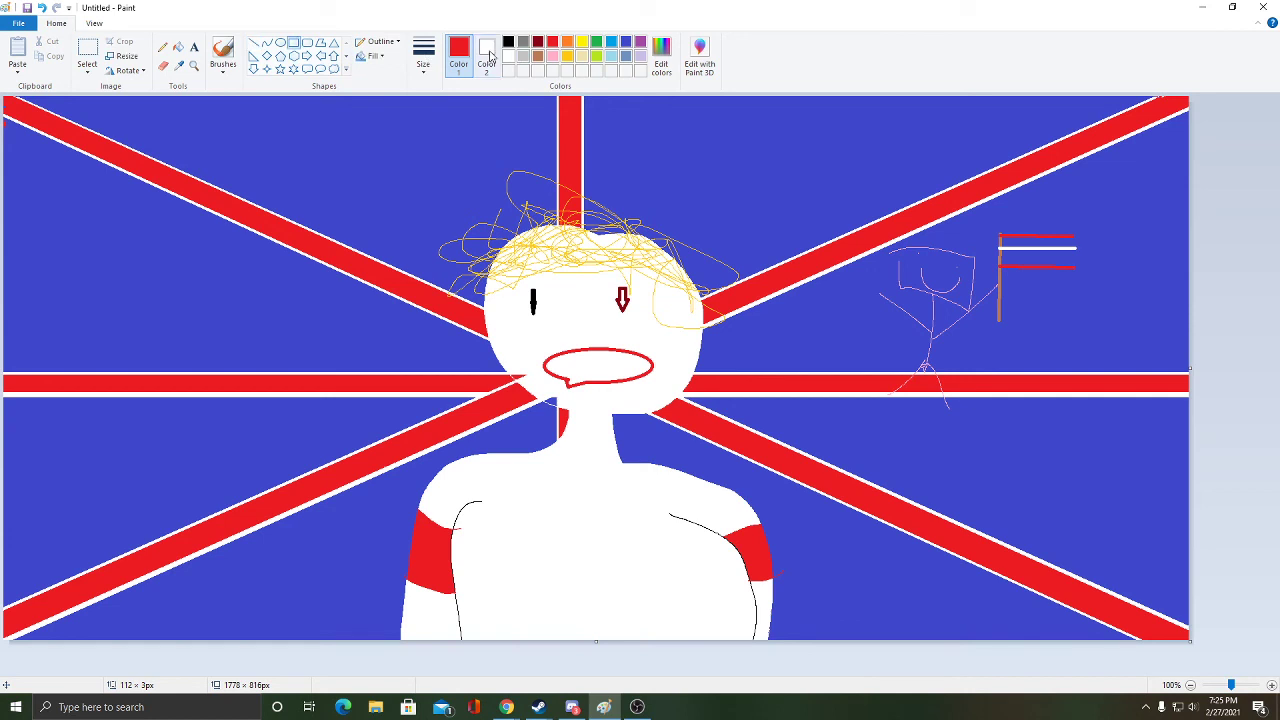
pyautogui.click(610, 42)
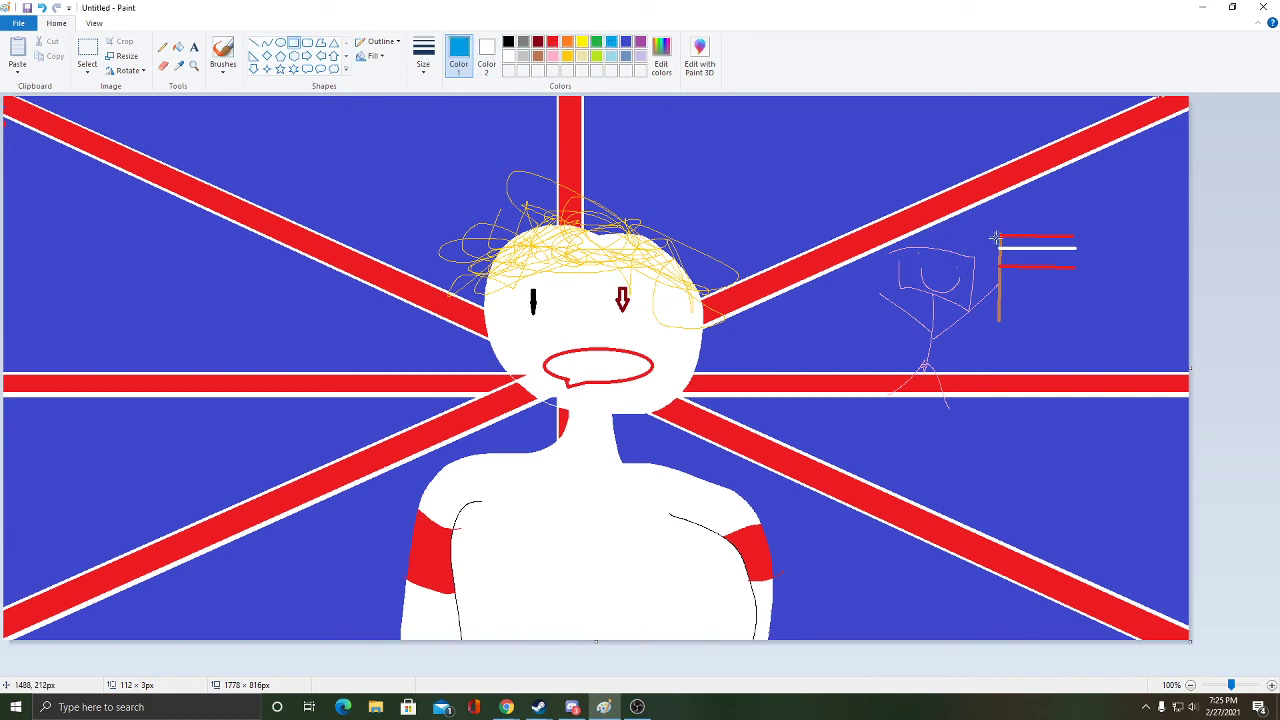
pyautogui.moveTo(1001, 236); pyautogui.dragTo(1041, 255)
pyautogui.click(1160, 242)
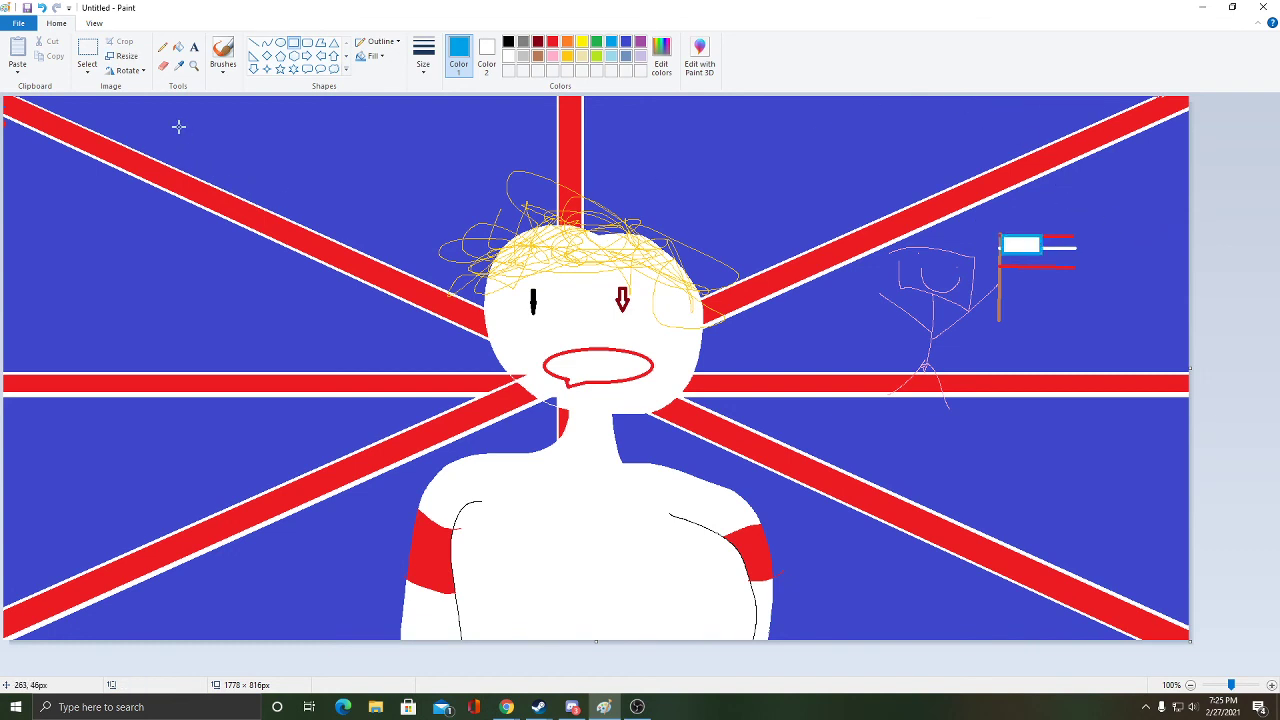
pyautogui.click(637, 707)
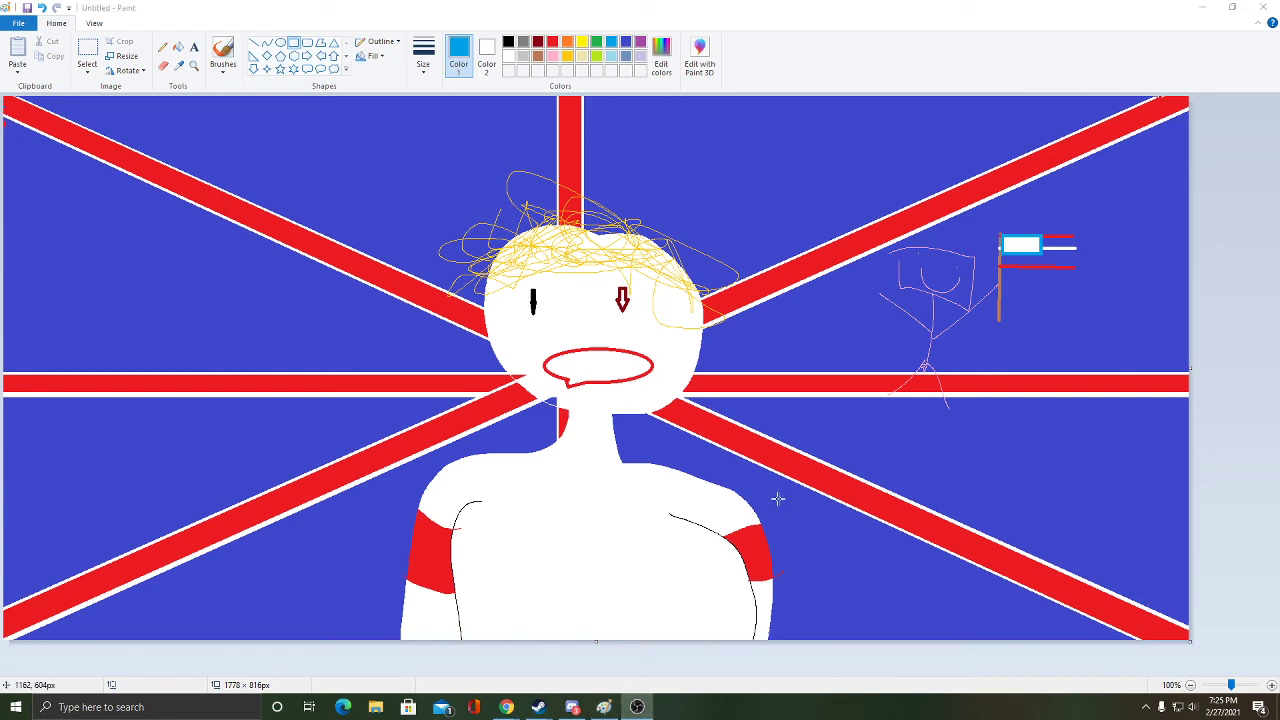